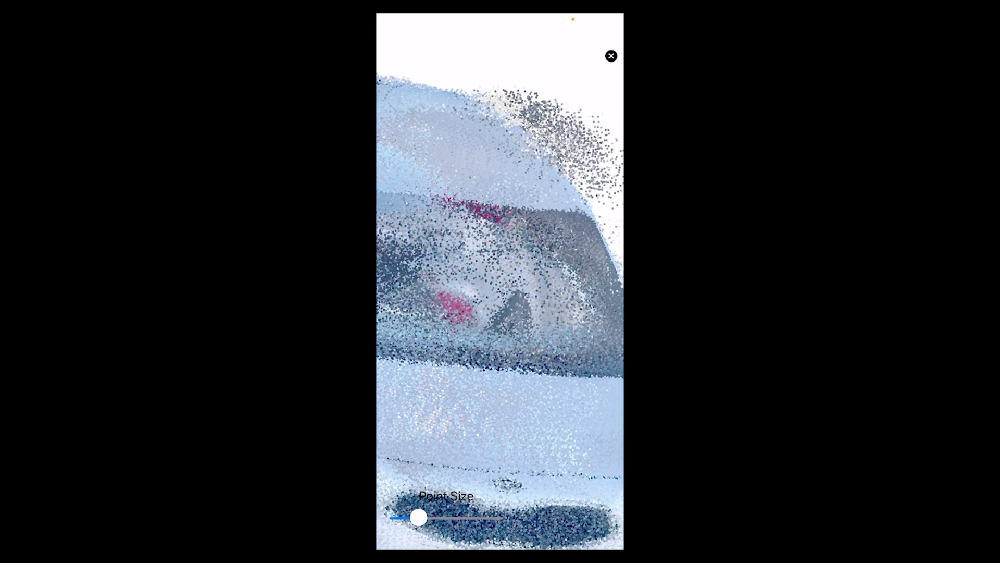
Step: Close the open car scan previews and examine the rear and side of the car in another point cloud
left_click(611, 56)
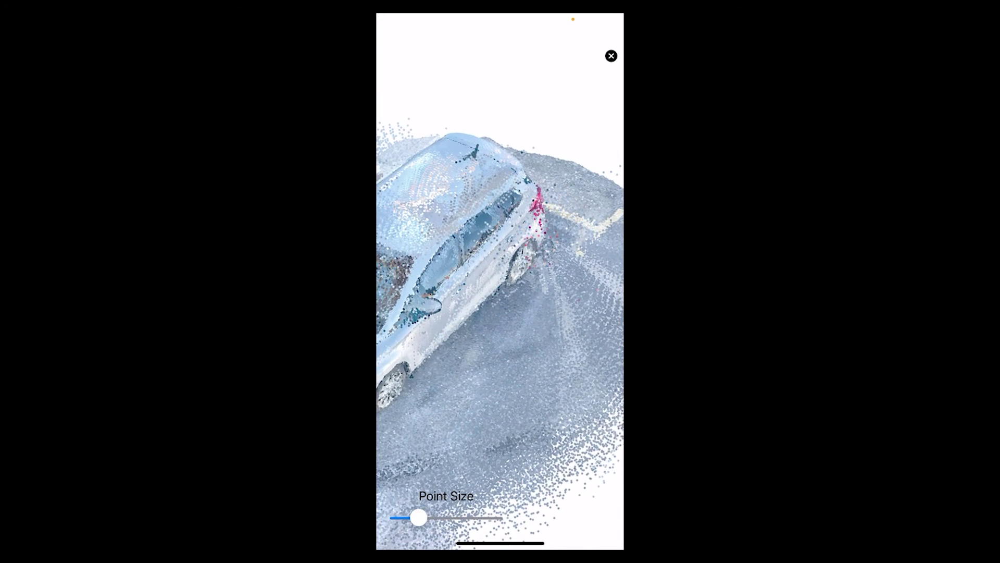
left_click(611, 56)
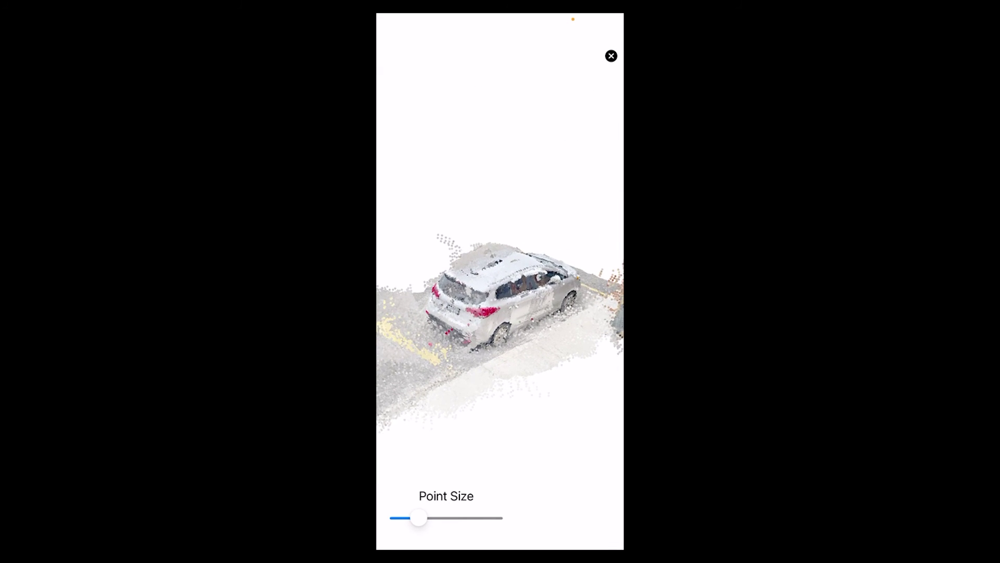
scroll(500, 323, "up", 5)
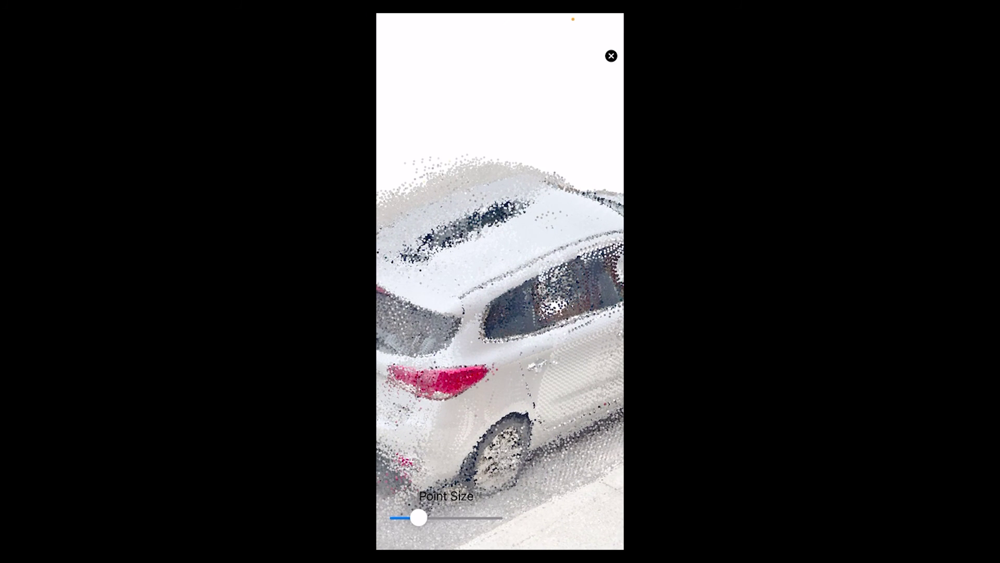
left_click_drag(540, 310, 458, 252)
mouse_move(500, 312)
left_mouse_down()
mouse_move(541, 323)
mouse_move(505, 318)
left_mouse_up()
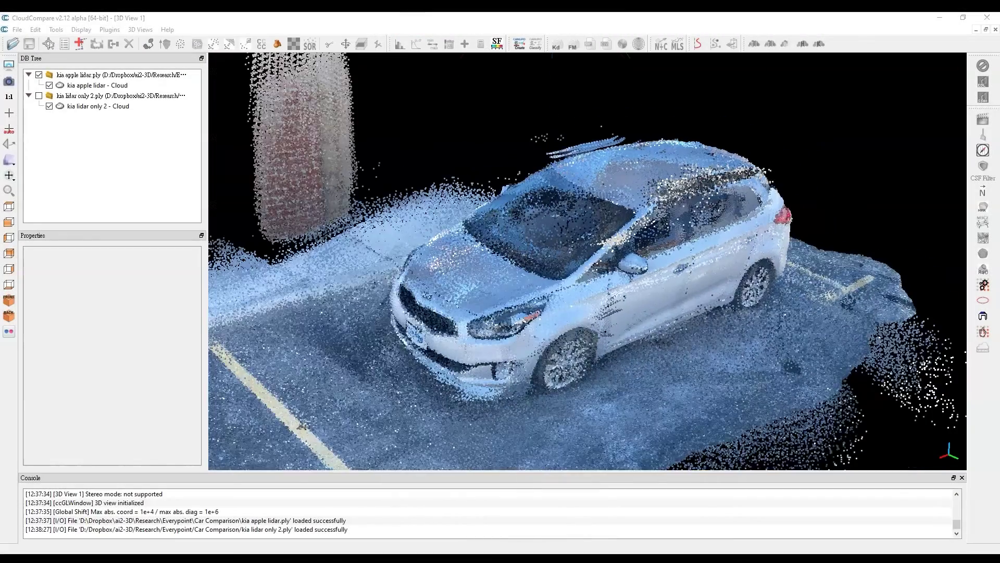
Step: Switch to CloudCompare and examine the kia apple lidar cloud around the mirror, side windows and curb side of the car
left_click_drag(521, 260, 740, 260)
scroll(588, 260, "up", 6)
right_click_drag(588, 261, 638, 375)
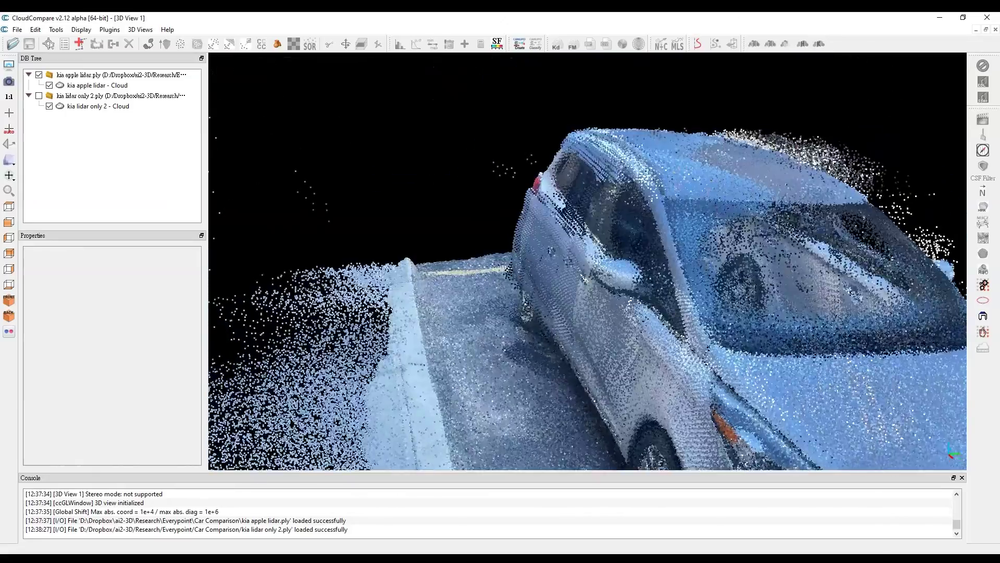
scroll(587, 260, "up", 2)
double_click(533, 273)
left_click_drag(533, 273, 427, 263)
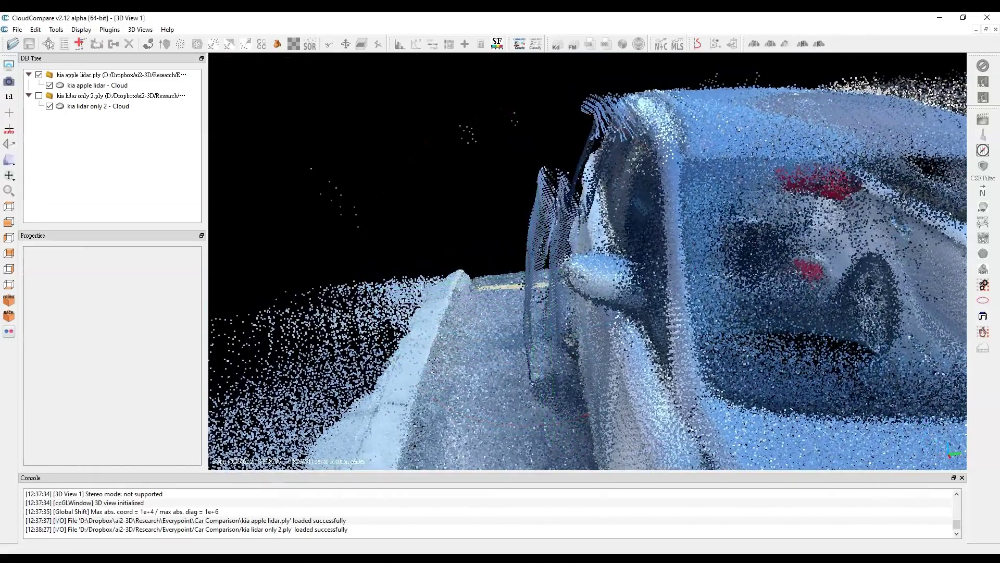
left_click_drag(427, 263, 458, 260)
Step: Examine the windshield, roof and driver's side of the car in the kia apple lidar cloud for stray or misaligned points
scroll(521, 237, "down", 4)
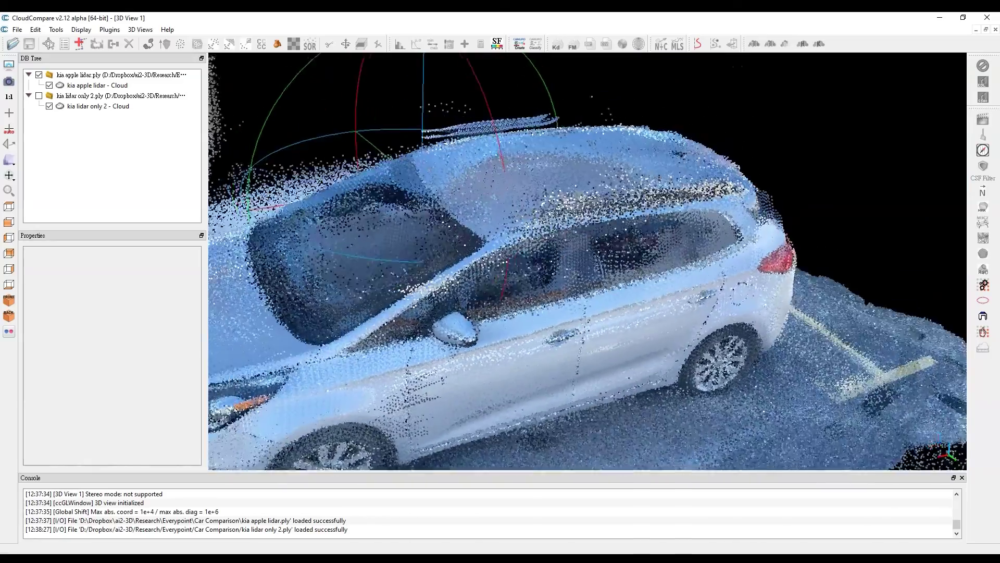
scroll(588, 260, "down", 2)
left_click_drag(521, 261, 651, 260)
scroll(587, 261, "up", 5)
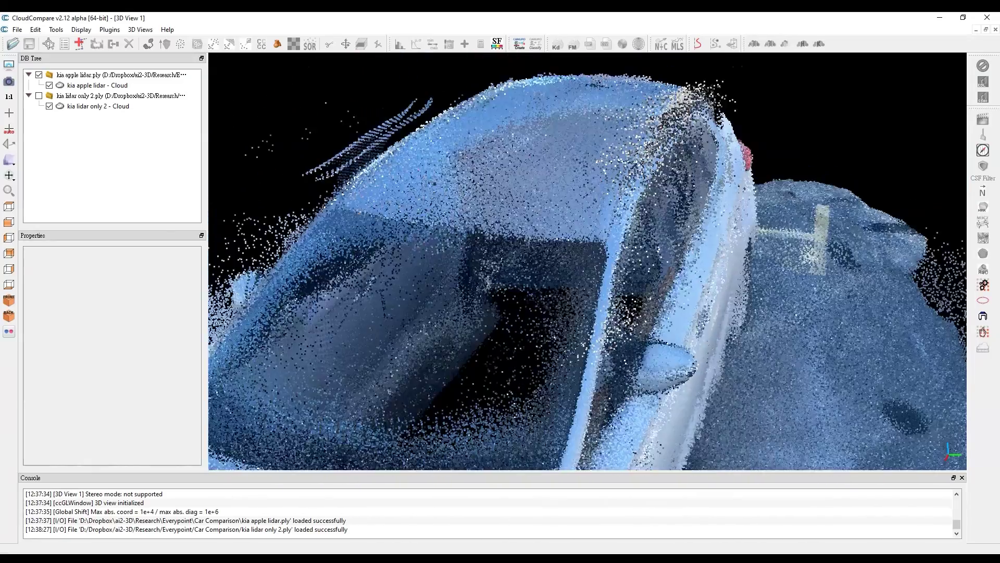
scroll(588, 261, "down", 6)
left_click_drag(588, 261, 443, 266)
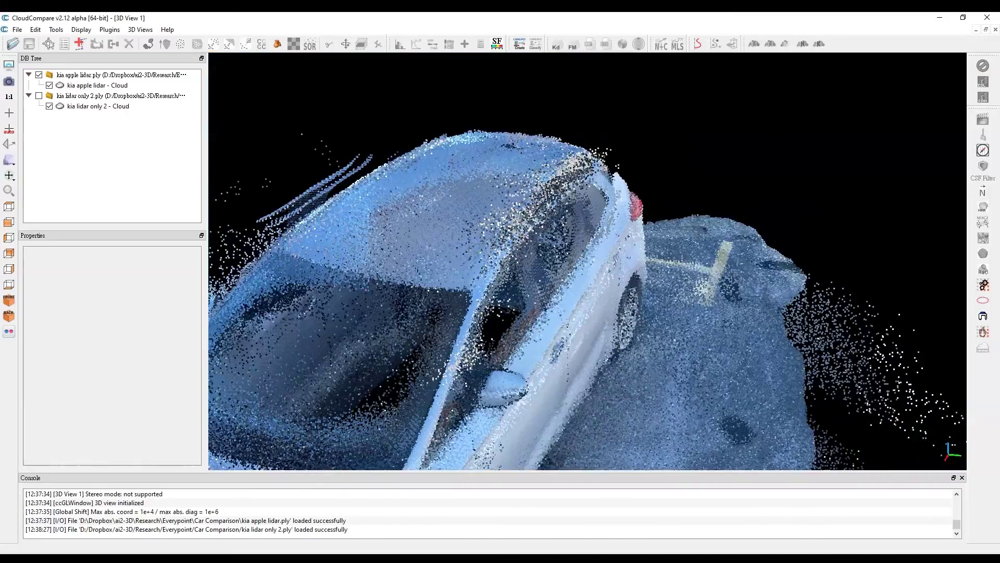
Step: Hide the kia apple lidar cloud and show the kia lidar only 2 cloud instead
left_click(97, 85)
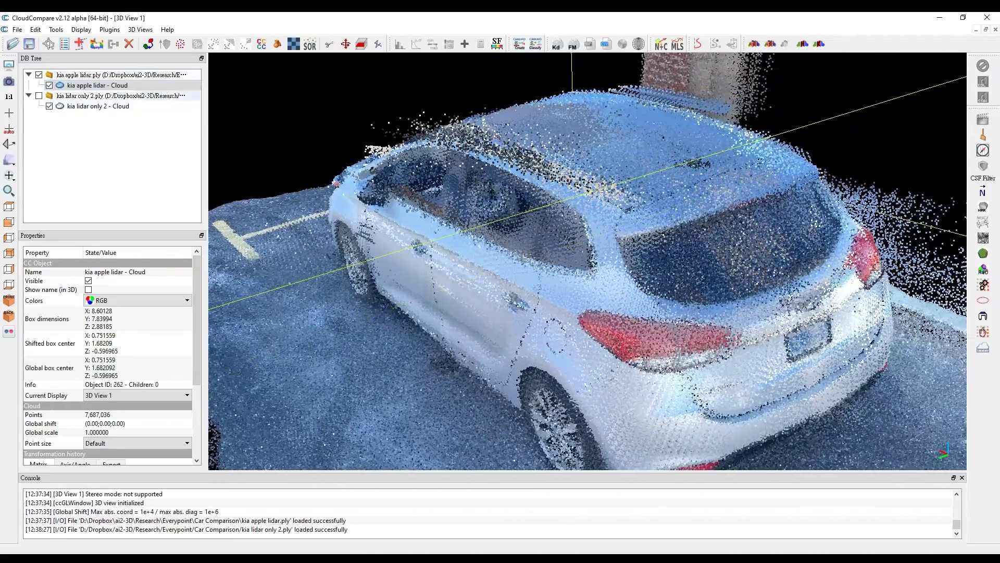
left_click(39, 75)
left_click(38, 95)
Step: Examine the rear, roof and curb-side doors of the car in the kia lidar only 2 cloud
scroll(588, 261, "down", 4)
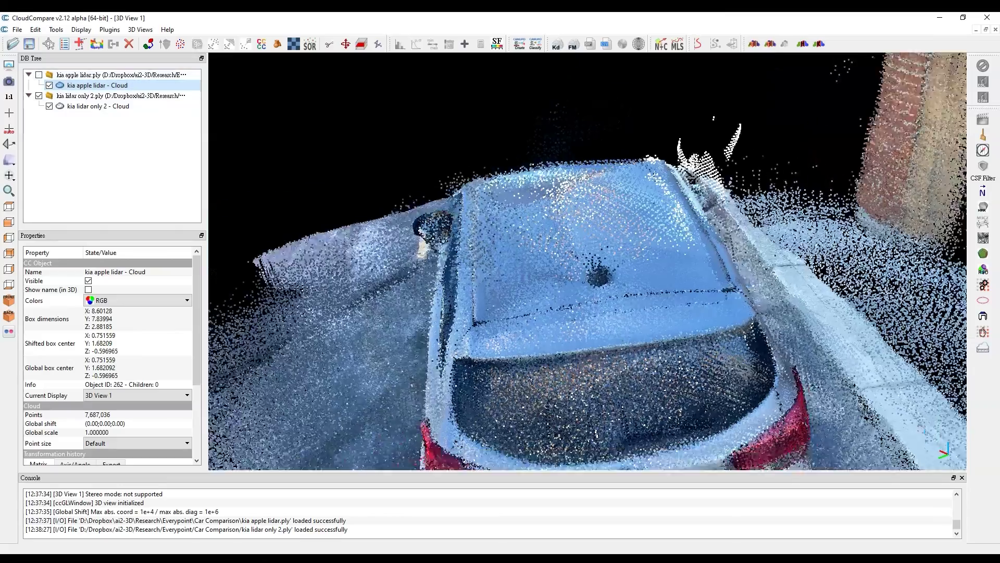
left_click_drag(587, 261, 582, 219)
left_click_drag(588, 260, 406, 274)
scroll(588, 260, "up", 6)
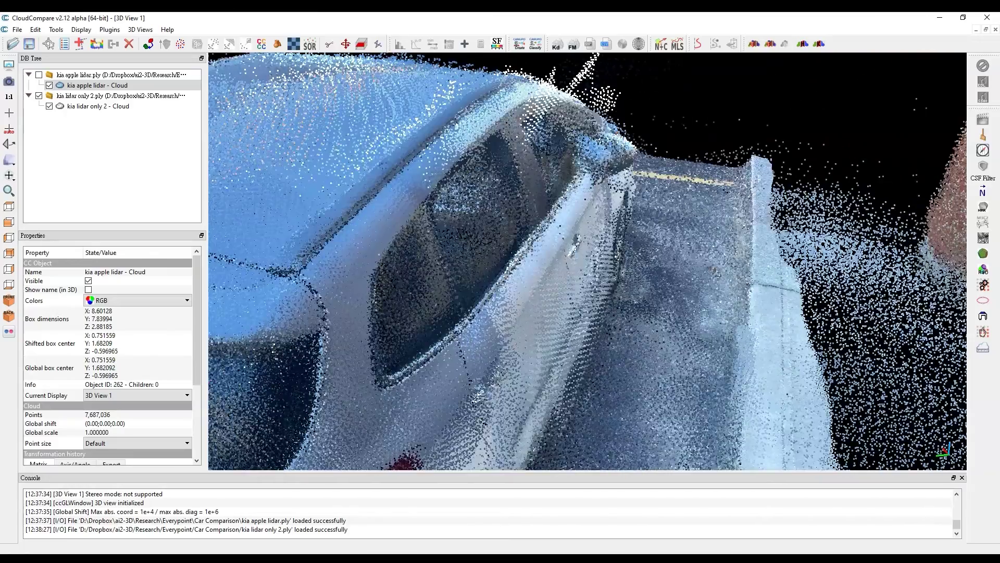
scroll(588, 260, "down", 8)
left_click_drag(588, 260, 687, 260)
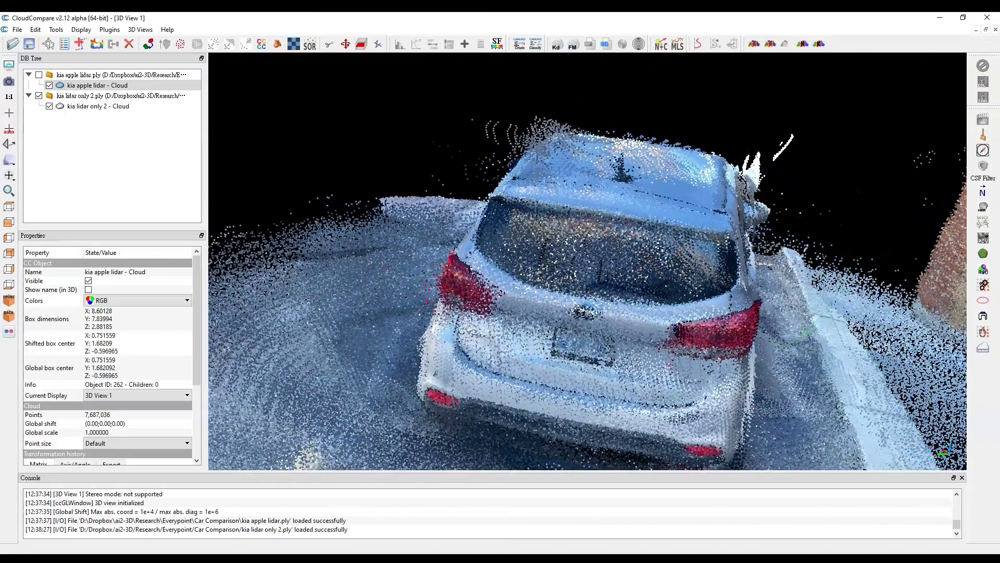
left_click_drag(587, 261, 596, 195)
left_click_drag(622, 253, 664, 242)
left_click_drag(532, 237, 504, 82)
scroll(587, 261, "down", 3)
right_click_drag(285, 359, 282, 417)
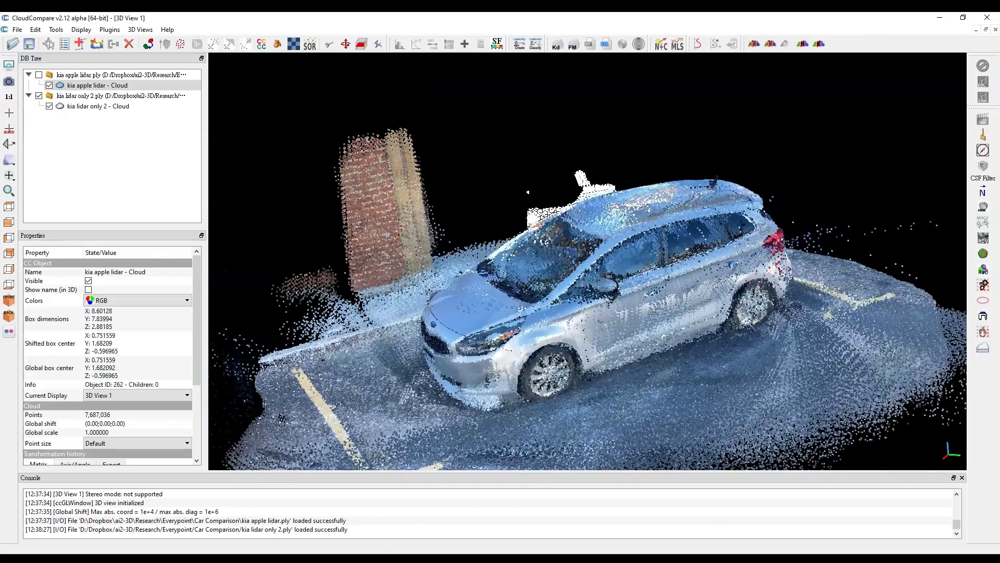
Step: Examine the front, hood and sides of the car in the kia lidar only 2 cloud
scroll(281, 417, "up", 2)
left_click_drag(291, 281, 583, 281)
scroll(531, 279, "up", 3)
mouse_move(457, 295)
left_mouse_down()
mouse_move(521, 290)
mouse_move(457, 295)
left_mouse_up()
right_click_drag(457, 295, 466, 267)
scroll(474, 267, "down", 3)
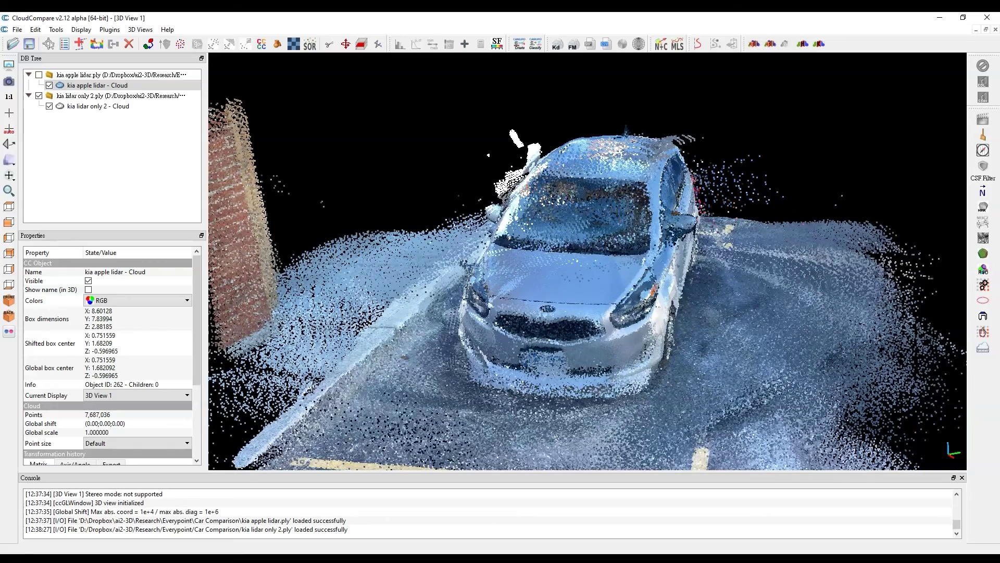
left_click_drag(465, 266, 312, 250)
right_click_drag(468, 261, 381, 272)
left_click_drag(382, 272, 318, 297)
right_click_drag(469, 292, 549, 230)
scroll(587, 260, "up", 1)
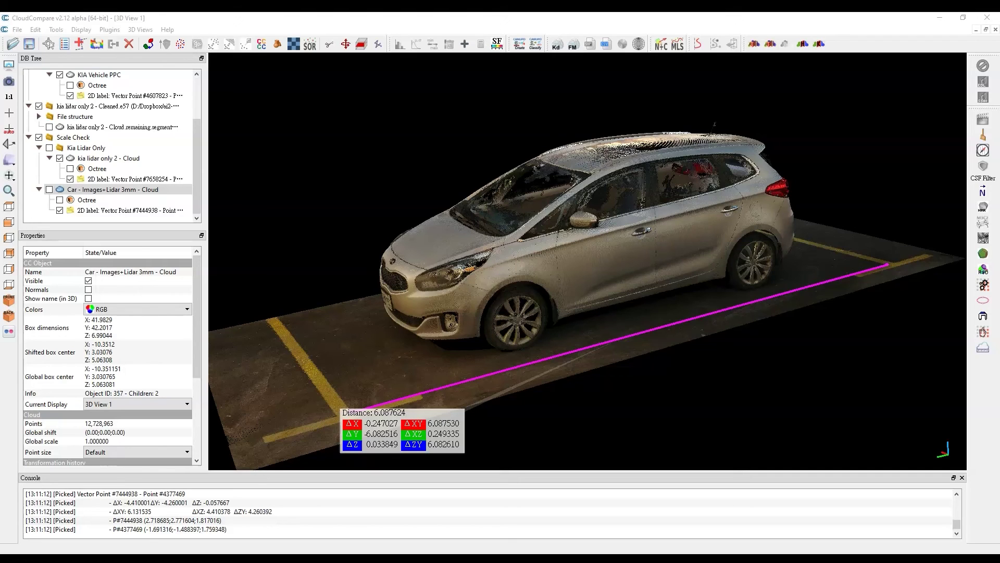
Step: Examine the driver's side panels and wheels of the KIA Vehicle PPC cloud and the distance line along the parking space
mouse_move(587, 260)
left_mouse_down()
mouse_move(677, 261)
mouse_move(646, 260)
mouse_move(612, 230)
mouse_move(576, 245)
left_mouse_up()
scroll(588, 261, "up", 5)
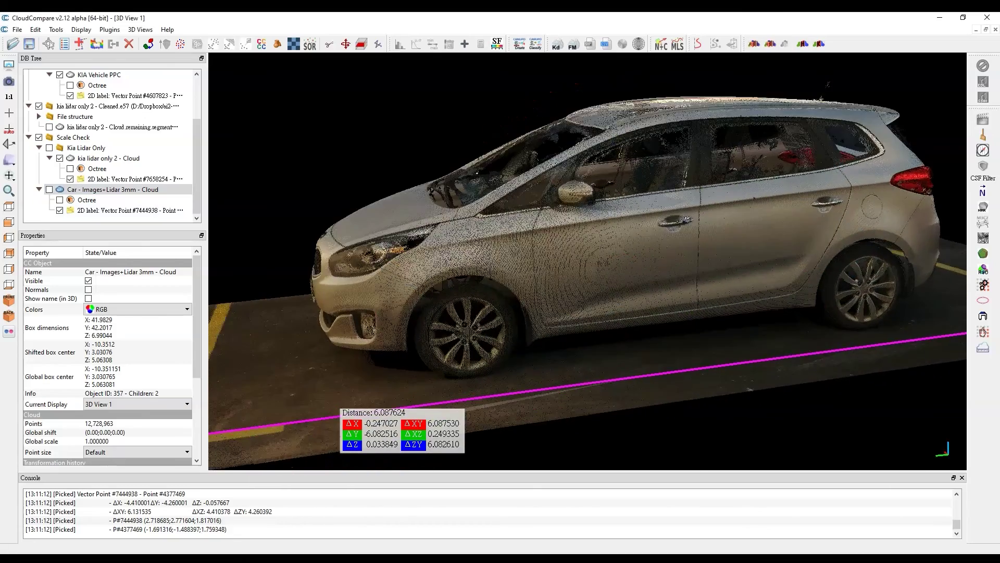
scroll(587, 260, "up", 4)
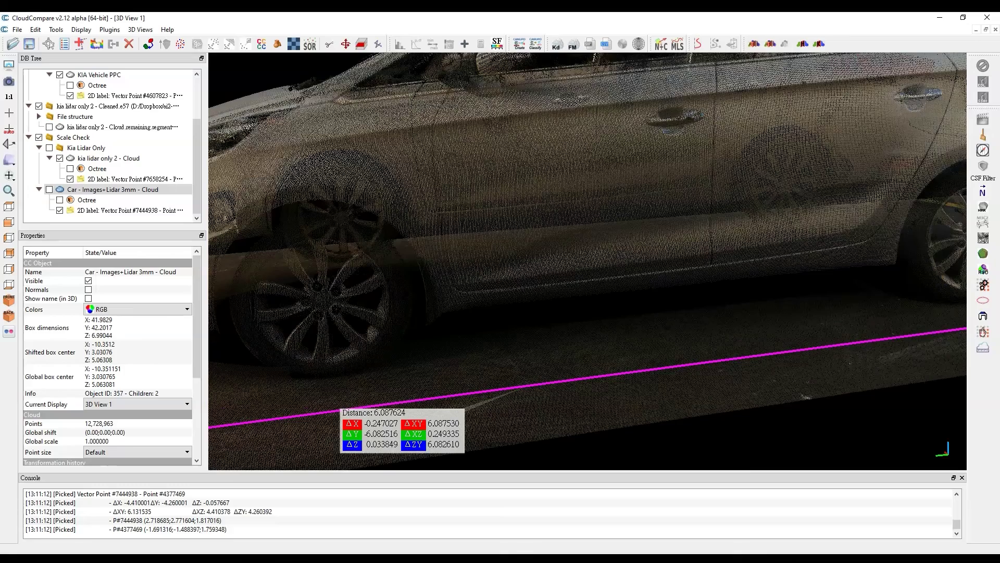
scroll(588, 260, "down", 6)
mouse_move(402, 431)
left_mouse_down()
mouse_move(402, 399)
mouse_move(392, 431)
left_mouse_up()
left_click_drag(587, 244, 594, 315)
scroll(587, 261, "down", 3)
left_click_drag(593, 261, 549, 250)
scroll(587, 261, "down", 3)
left_click_drag(584, 292, 583, 255)
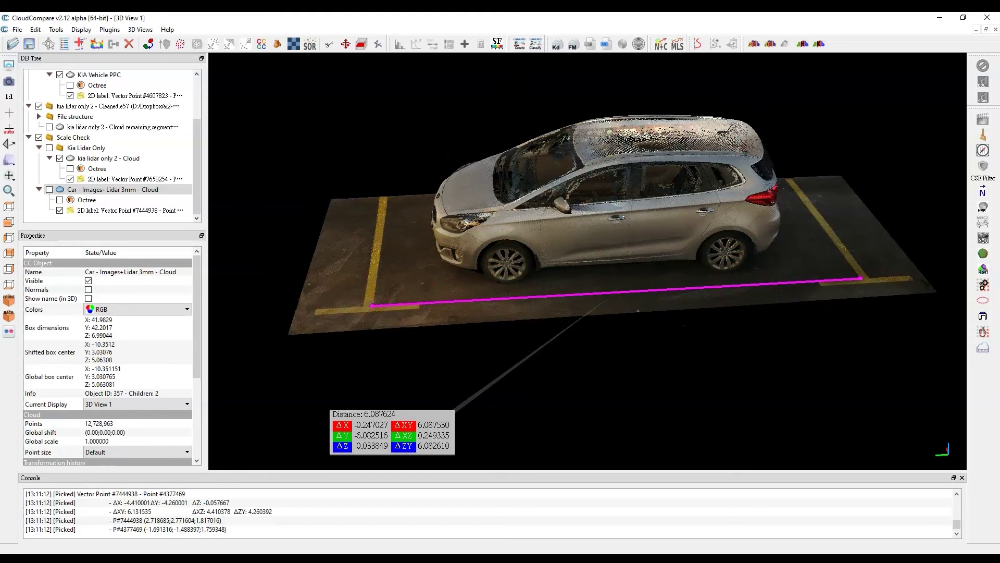
Step: Examine the opposite side, windows and roof of the car in the KIA Vehicle PPC cloud
scroll(588, 260, "up", 1)
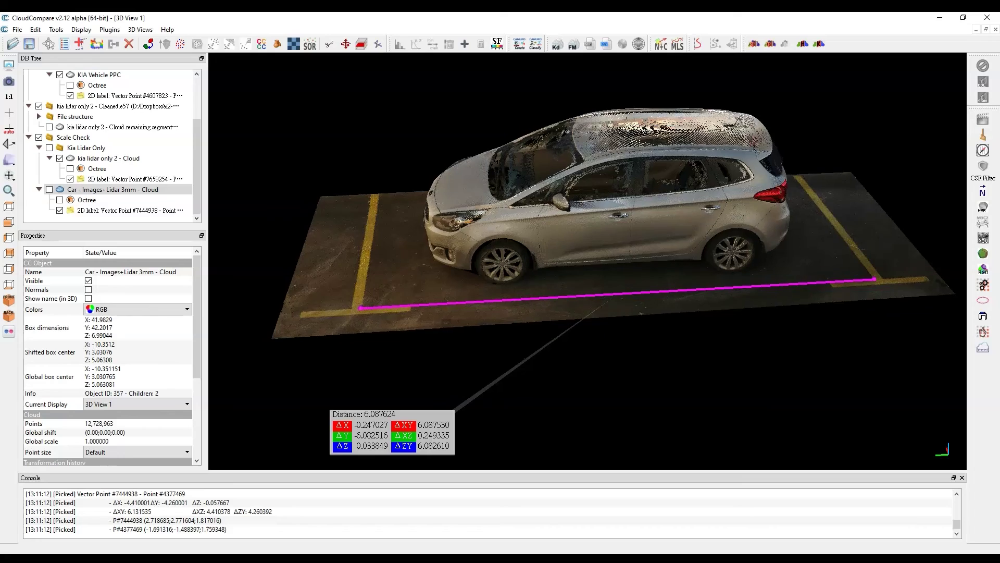
scroll(587, 261, "down", 4)
right_click_drag(587, 260, 620, 338)
left_click_drag(620, 338, 943, 383)
right_click_drag(943, 383, 936, 336)
scroll(587, 260, "up", 5)
scroll(583, 257, "up", 3)
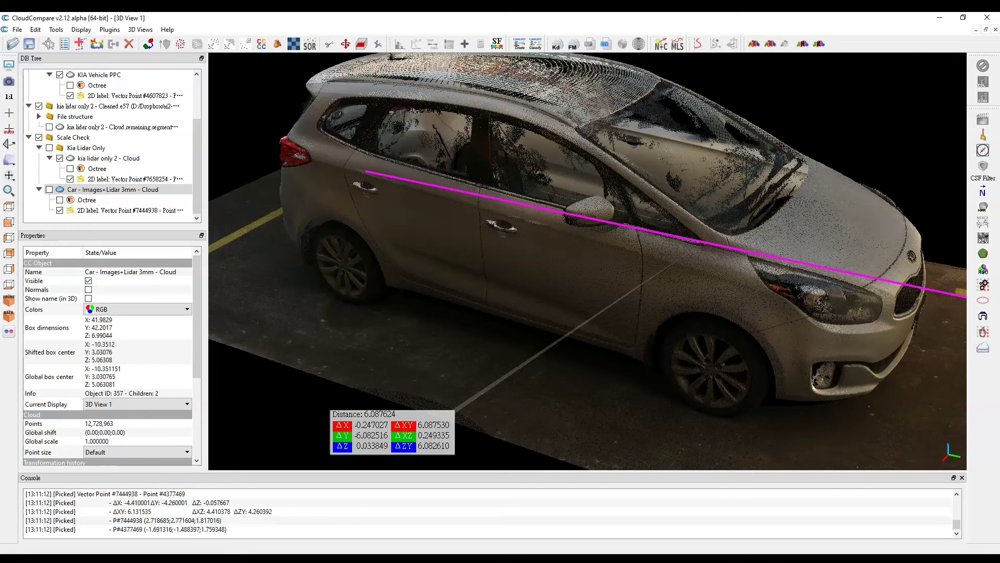
Step: Reposition the distance label of the KIA Vehicle PPC cloud directly beneath the middle of the measured parking line
scroll(587, 260, "down", 8)
left_click_drag(692, 277, 500, 323)
left_click_drag(662, 260, 594, 276)
right_click_drag(625, 234, 545, 273)
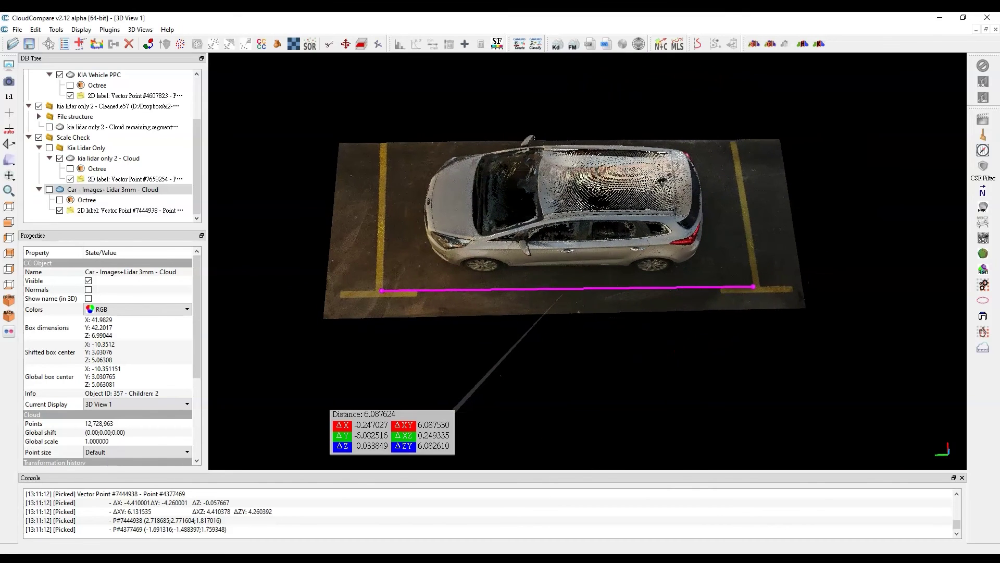
left_click_drag(364, 417, 521, 375)
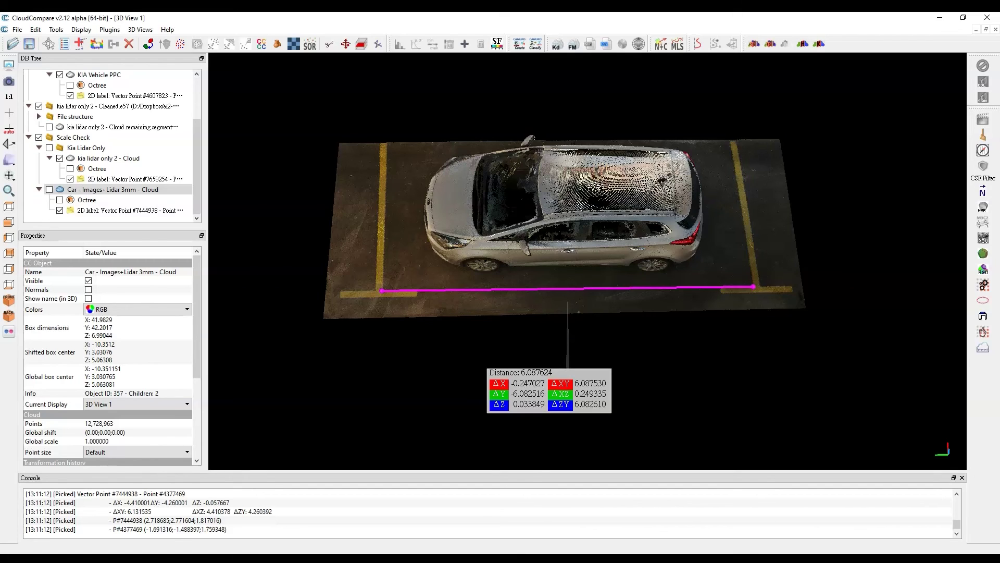
Step: Examine the measured line between the parking space markings of the KIA Vehicle PPC cloud from a lower angle
scroll(587, 260, "down", 2)
left_click_drag(587, 261, 610, 258)
right_click_drag(609, 258, 611, 263)
left_click_drag(587, 260, 619, 185)
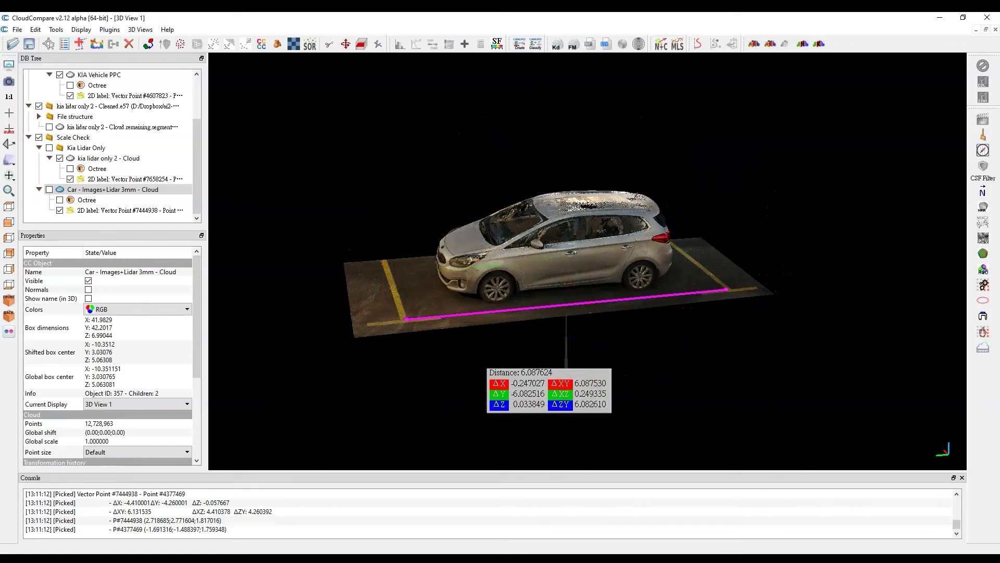
scroll(557, 271, "up", 2)
scroll(573, 260, "up", 2)
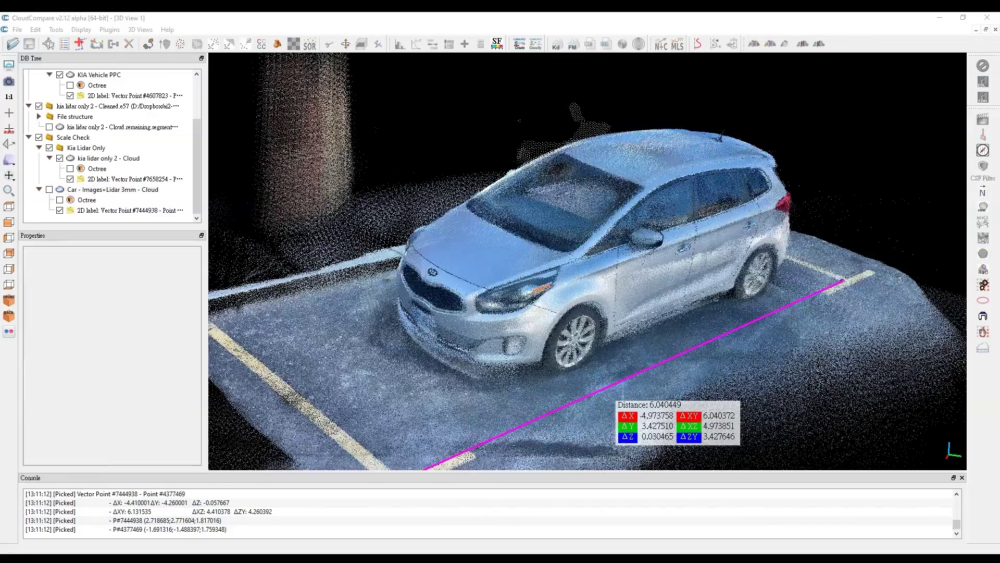
Step: Examine the car and the distance line between the parking markings in the Kia Lidar Only scale check cloud
right_click_drag(520, 250, 610, 263)
left_click_drag(588, 261, 573, 292)
right_click_drag(573, 292, 576, 292)
mouse_move(576, 292)
left_mouse_down()
mouse_move(591, 292)
mouse_move(609, 266)
mouse_move(633, 263)
mouse_move(607, 255)
mouse_move(672, 235)
mouse_move(680, 245)
mouse_move(578, 273)
left_mouse_up()
scroll(588, 261, "up", 3)
scroll(588, 260, "up", 2)
scroll(588, 261, "down", 5)
right_click_drag(677, 260, 500, 301)
right_click_drag(587, 260, 625, 238)
scroll(588, 261, "down", 4)
left_click_drag(588, 261, 591, 282)
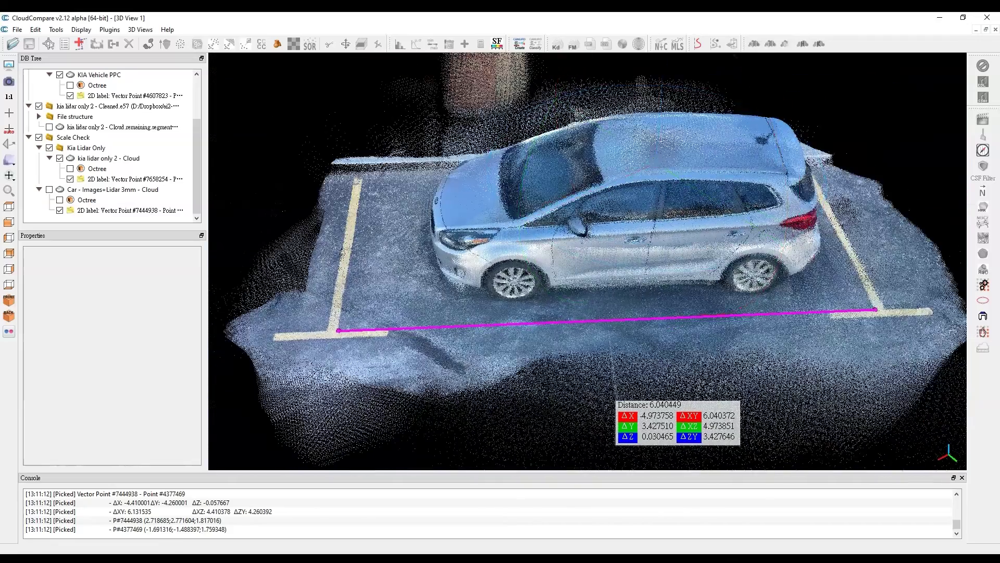
Step: Move the distance label of the Kia Lidar Only cloud closer to the measured parking line
scroll(271, 225, "down", 2)
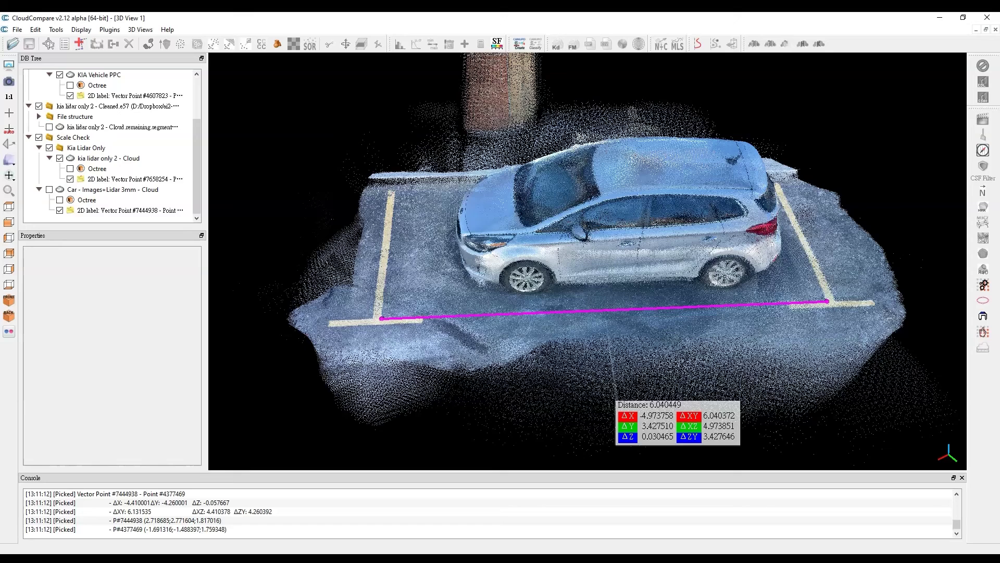
left_click_drag(677, 422, 674, 395)
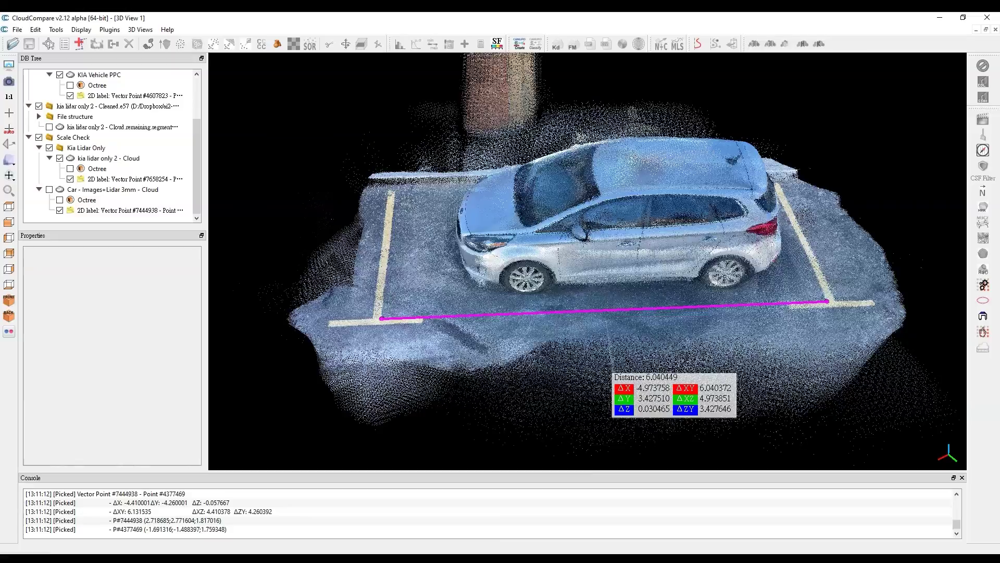
scroll(588, 261, "up", 2)
mouse_move(587, 261)
left_mouse_down()
mouse_move(622, 199)
mouse_move(600, 254)
left_mouse_up()
left_click_drag(674, 395, 679, 394)
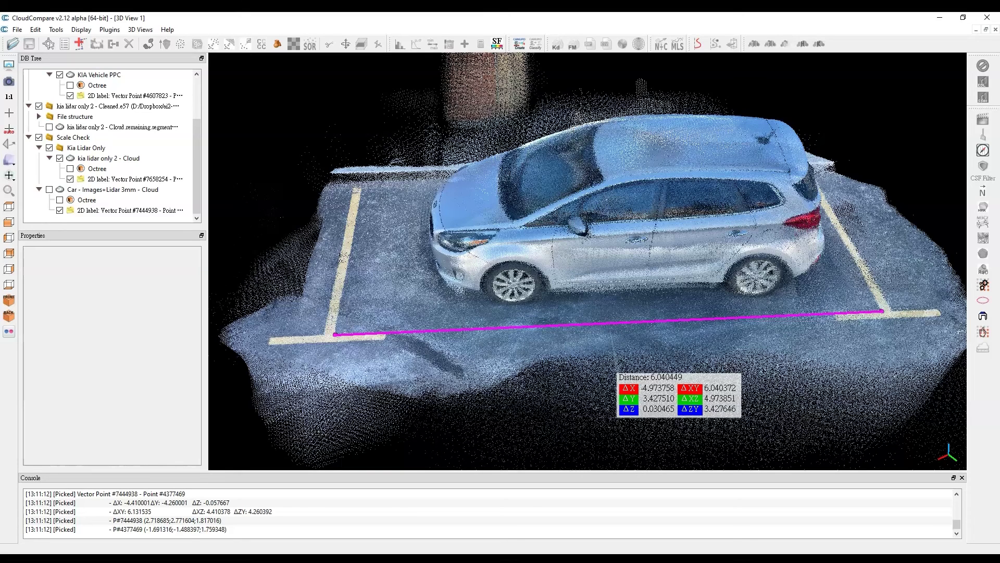
left_click_drag(588, 260, 601, 214)
right_click_drag(601, 214, 591, 225)
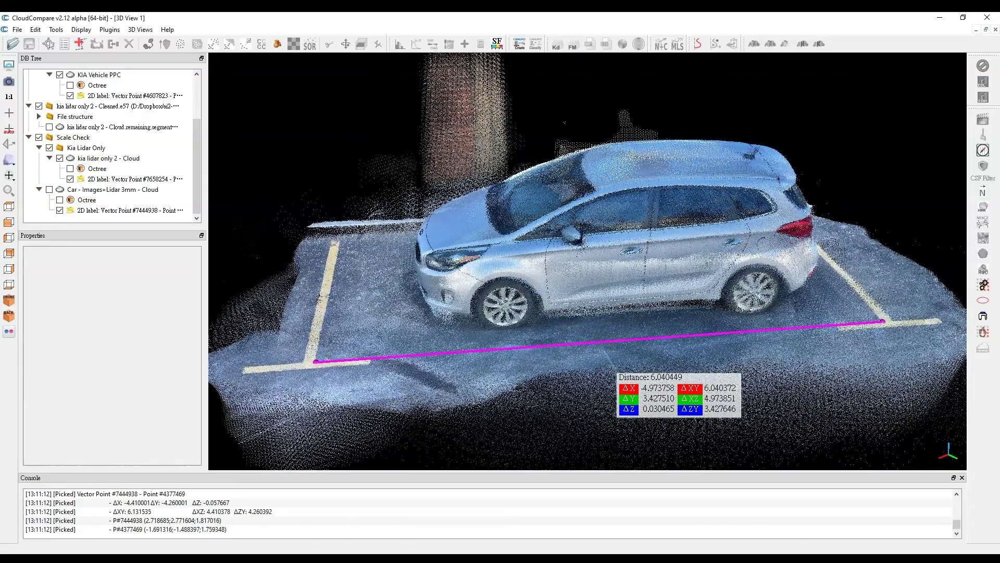
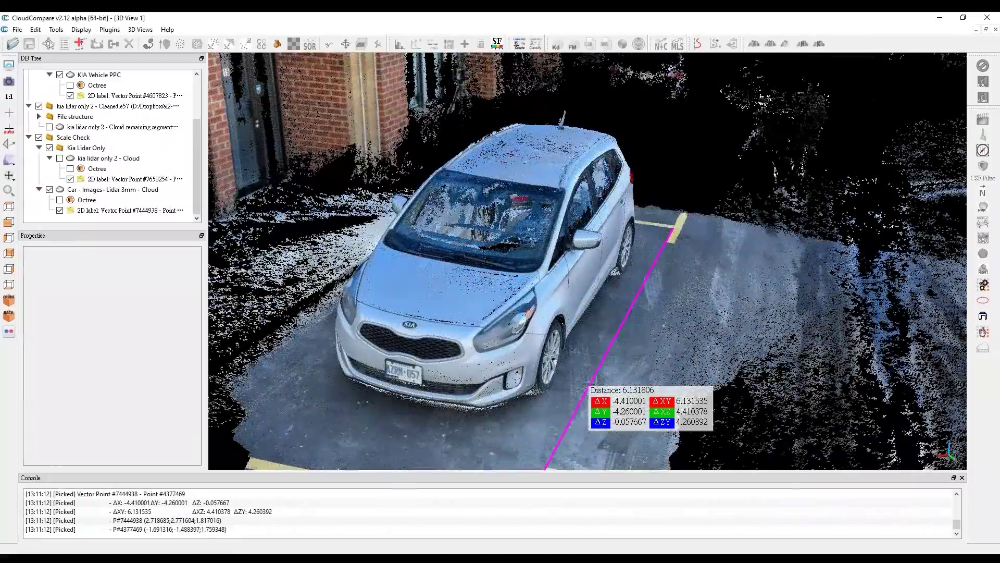
Step: Examine the side panels, wheels and measured parking line in the Car - Images+Lidar 3mm cloud
left_click_drag(547, 334, 516, 307)
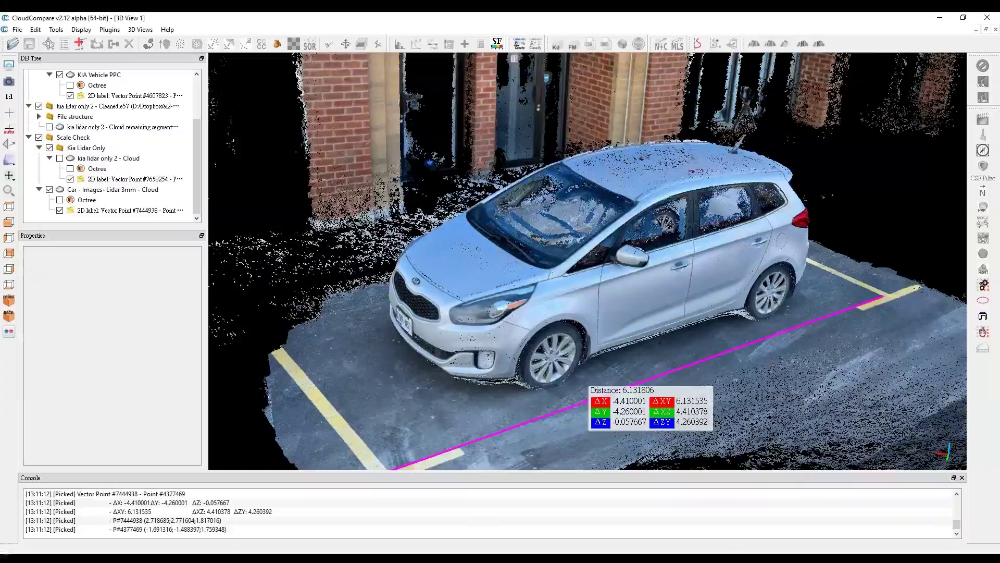
left_click_drag(547, 323, 547, 301)
scroll(588, 261, "up", 2)
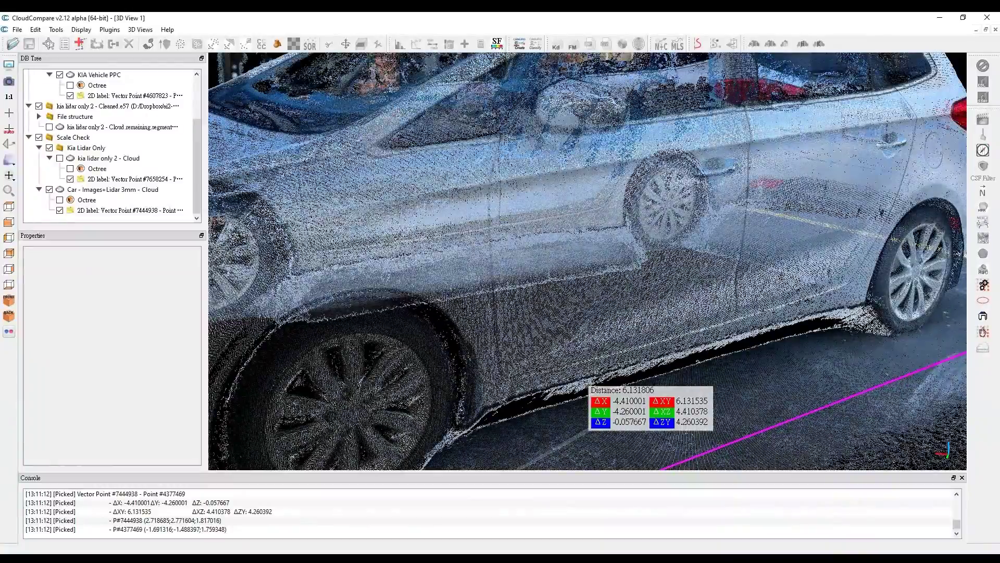
scroll(588, 261, "down", 4)
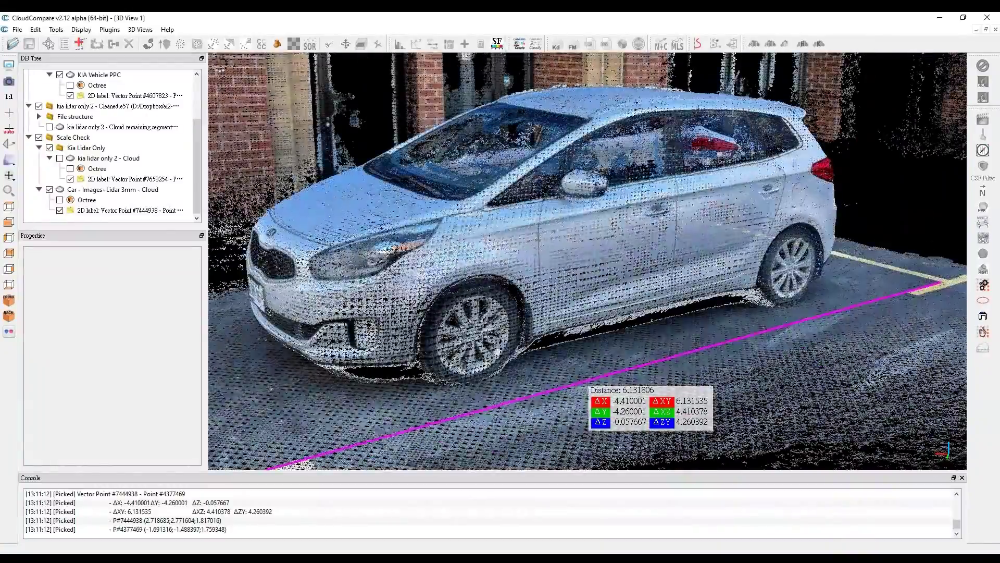
left_click_drag(587, 261, 505, 264)
right_click_drag(588, 261, 471, 227)
left_click_drag(471, 227, 547, 235)
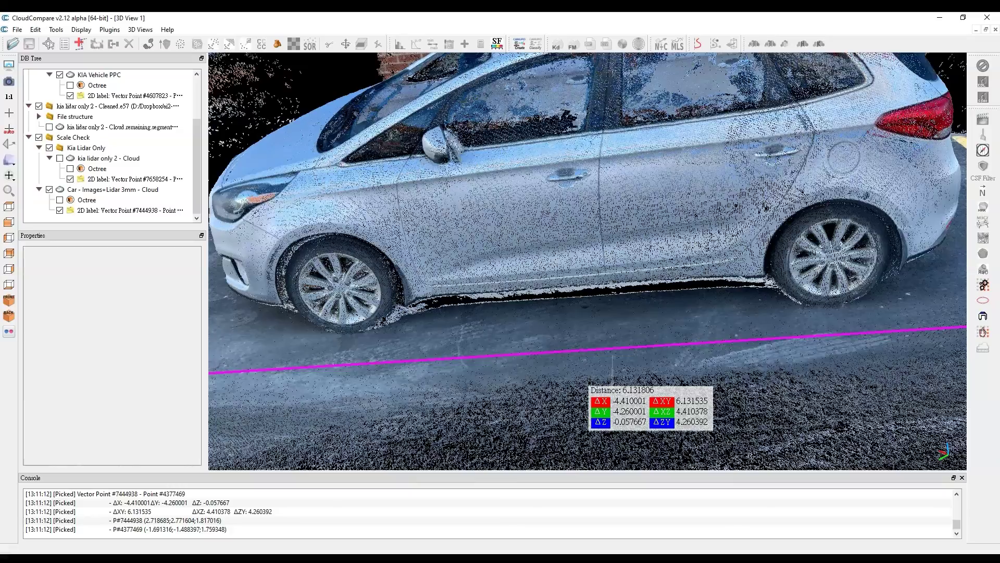
Step: Examine the whole car, its roof and the full measured parking line in the Car - Images+Lidar 3mm cloud from the side and above
right_click_drag(547, 235, 563, 240)
scroll(587, 261, "down", 3)
left_click_drag(547, 239, 568, 237)
scroll(588, 261, "down", 2)
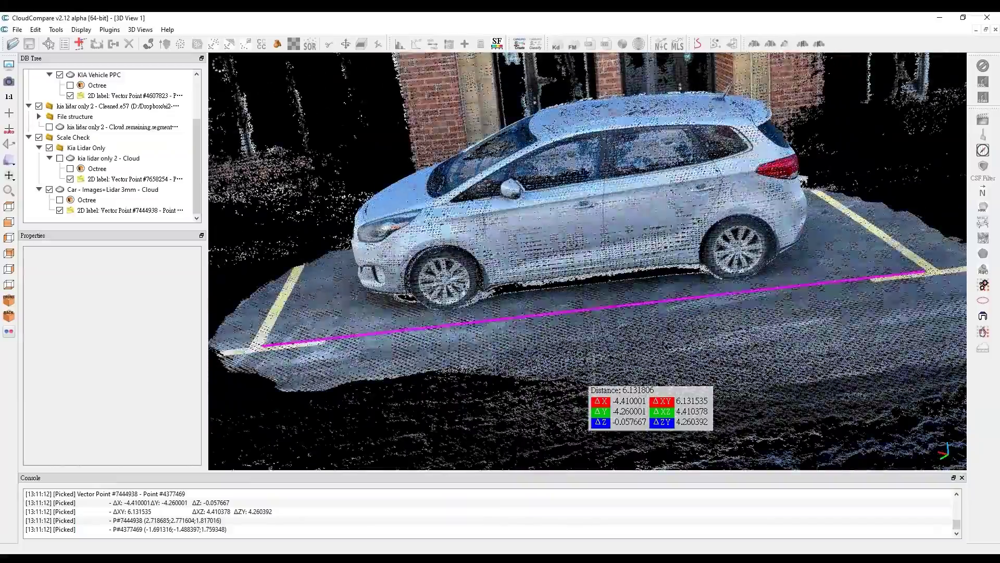
right_click_drag(587, 261, 631, 291)
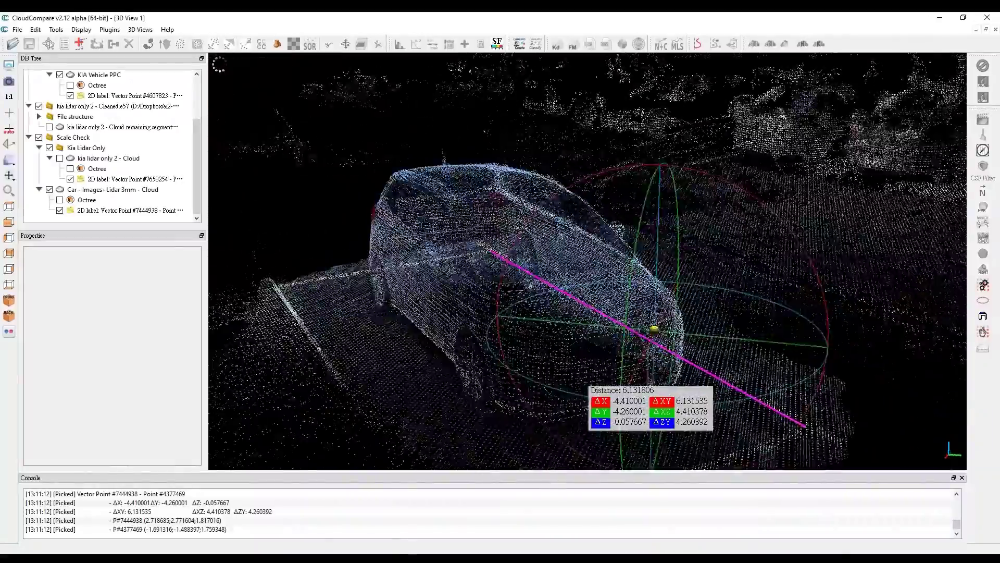
scroll(588, 261, "up", 2)
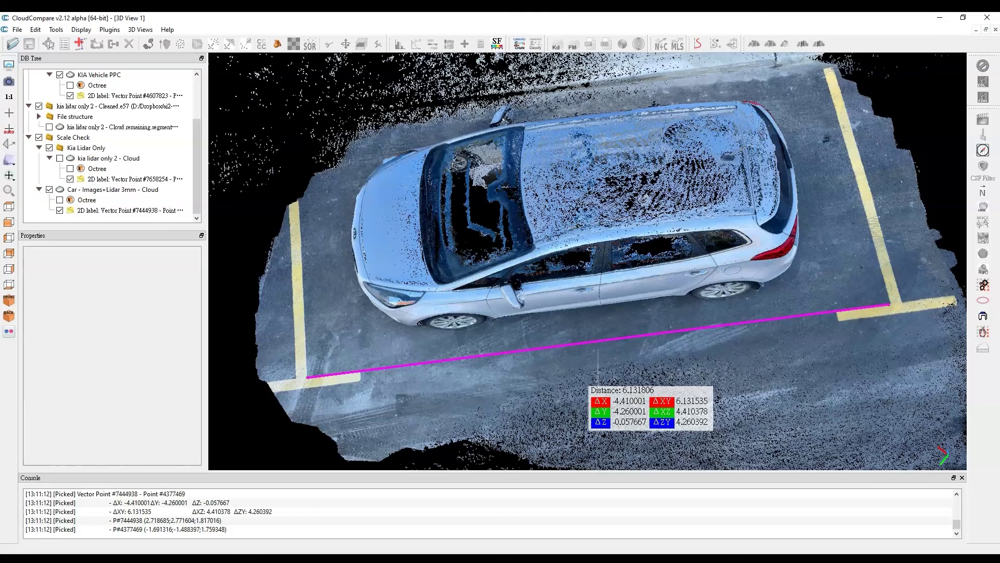
right_click_drag(644, 199, 620, 215)
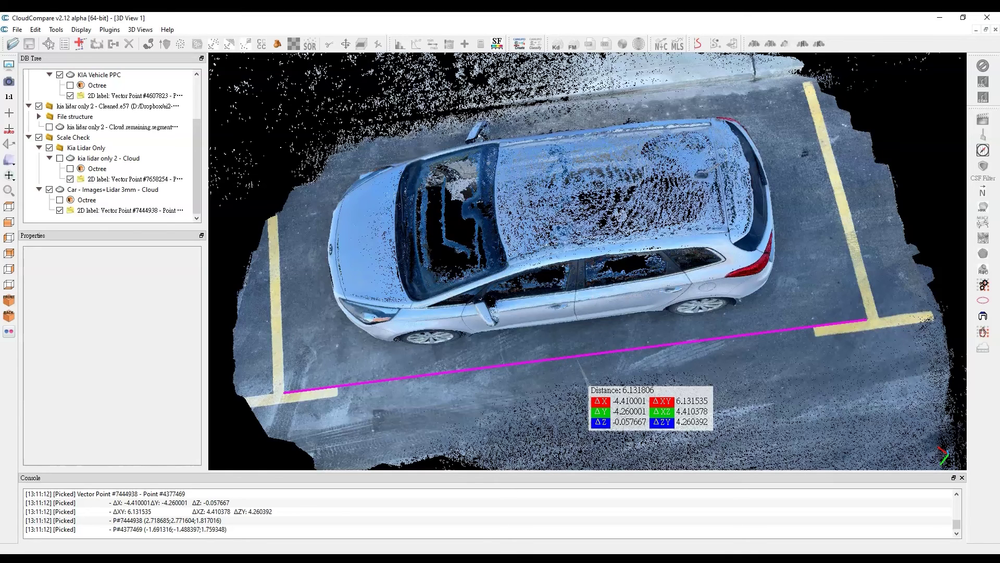
scroll(619, 215, "down", 1)
right_click_drag(619, 215, 623, 264)
left_click_drag(622, 263, 648, 174)
right_click_drag(649, 175, 707, 123)
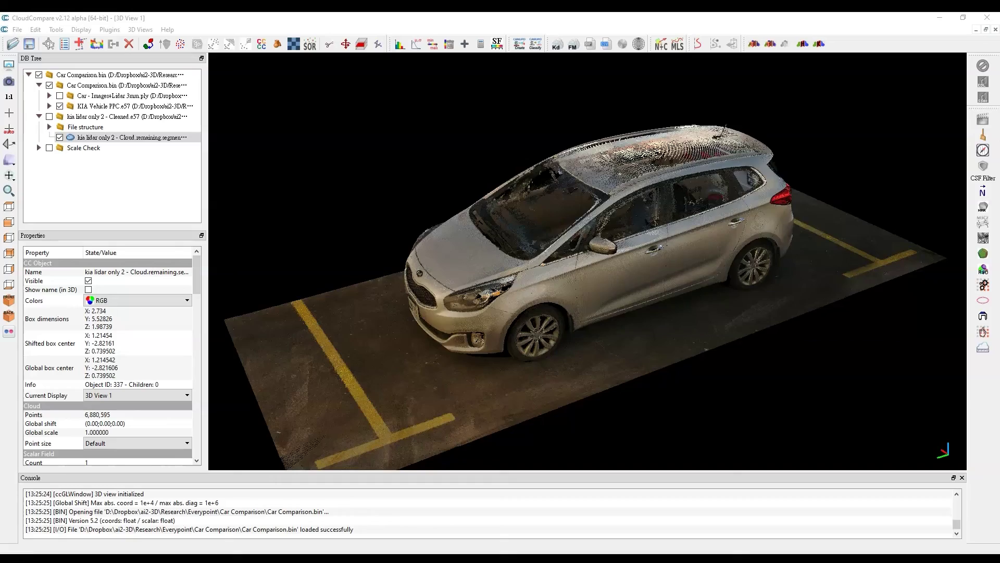
Step: Overlay the Car - Images+Lidar 3mm and kia lidar only 2 clouds on the KIA Vehicle PPC cloud
left_click_drag(588, 261, 587, 229)
scroll(588, 261, "up", 5)
scroll(588, 261, "down", 3)
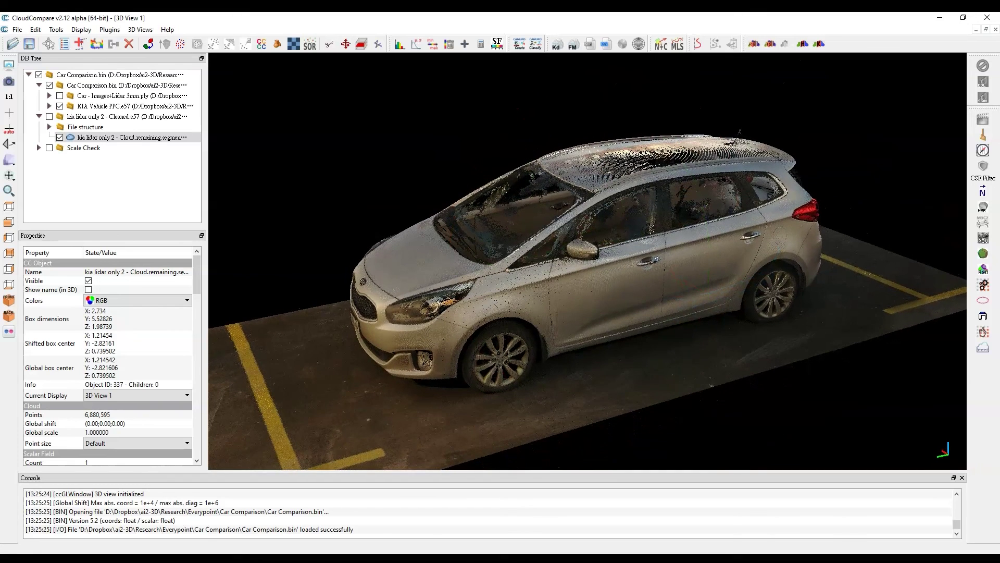
left_click_drag(588, 260, 589, 255)
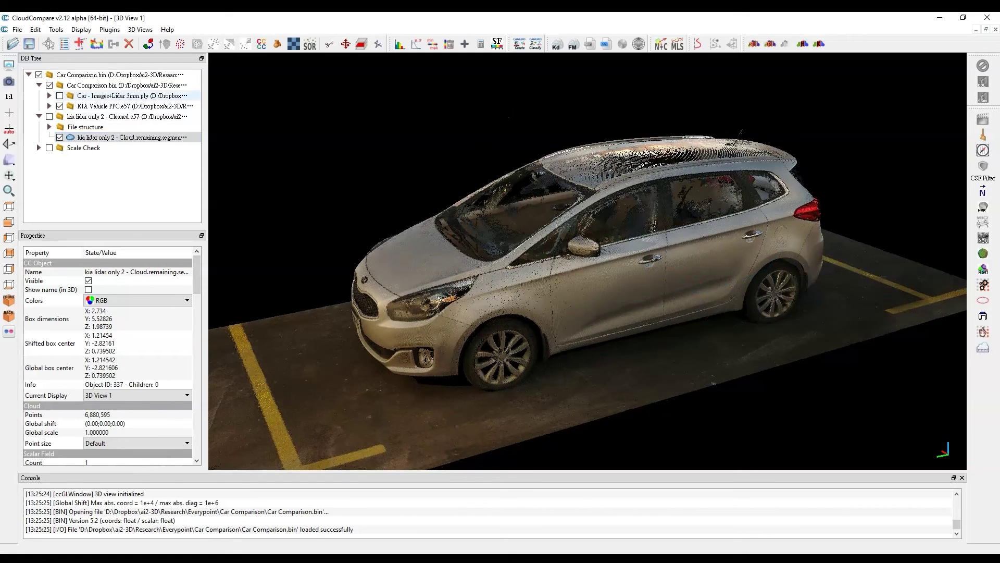
left_click(60, 96)
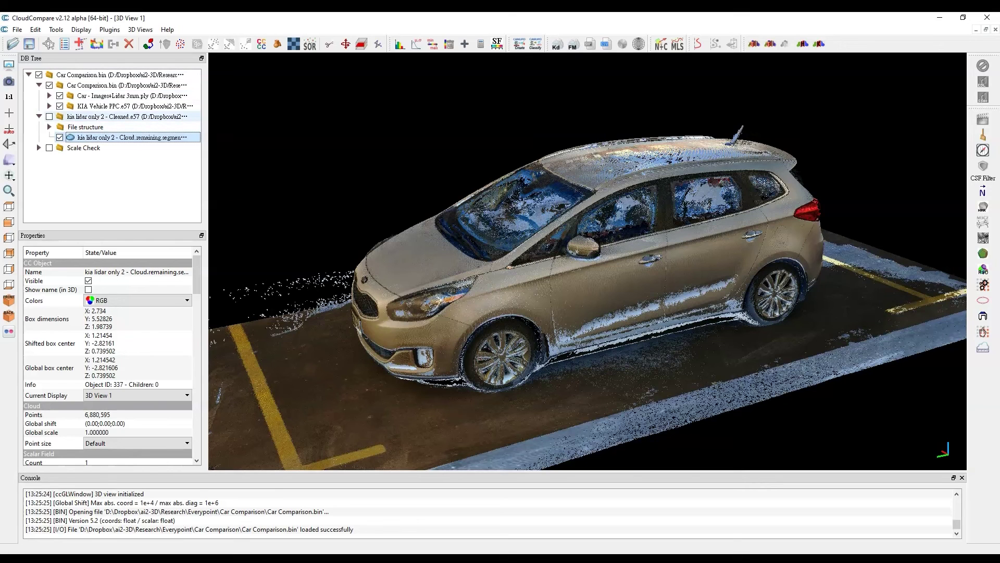
left_click(50, 116)
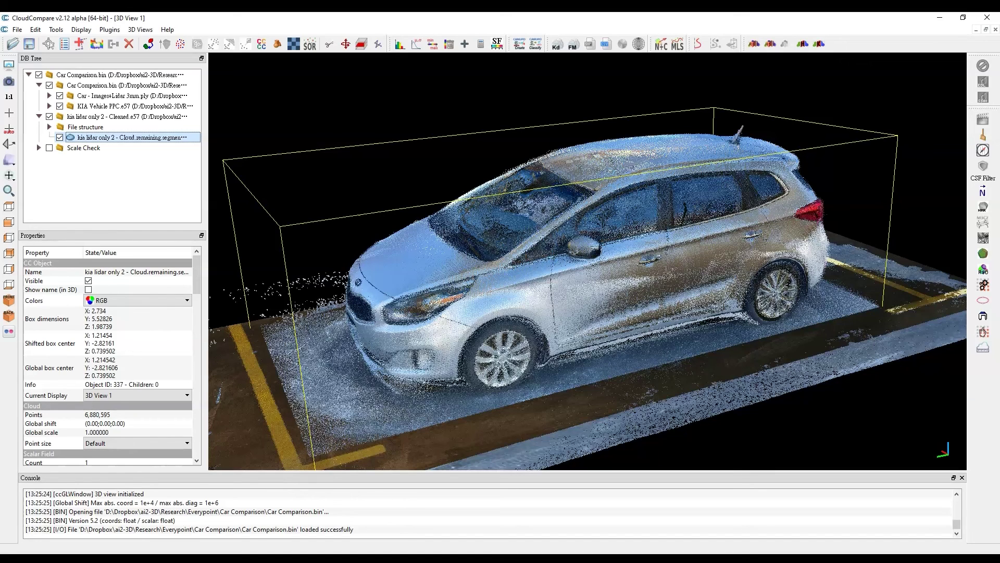
left_click(112, 185)
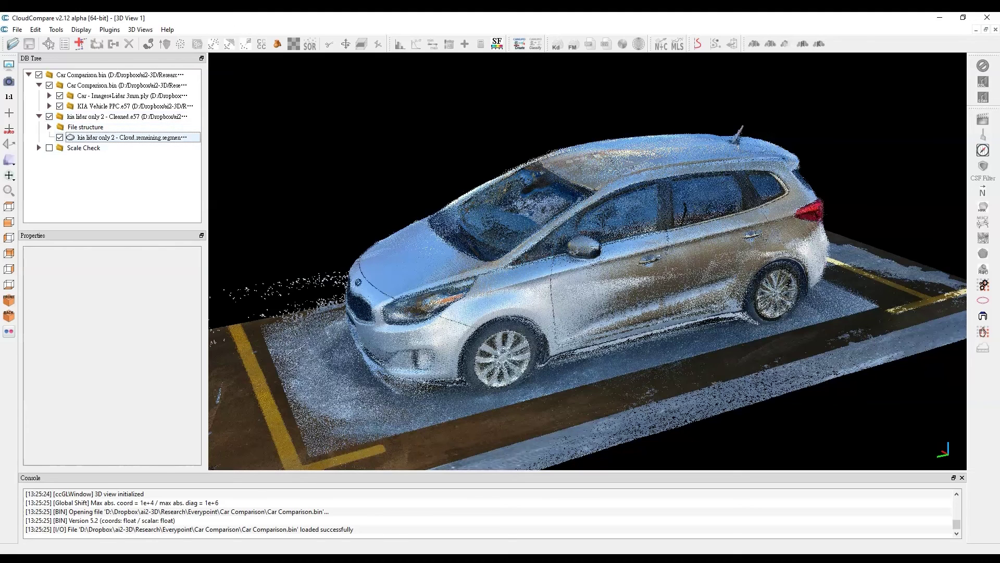
Step: Hide the Car Comparison.bin clouds and colour the remaining kia lidar only 2 cloud by its scalar field
left_click(49, 85)
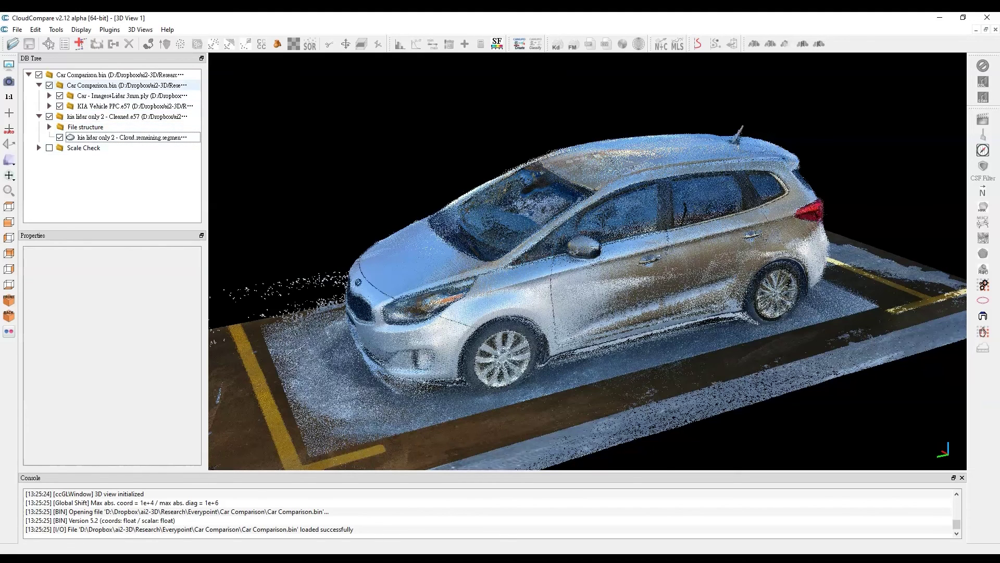
left_click(131, 137)
left_click(94, 300)
left_click(111, 326)
left_click_drag(369, 333, 402, 350)
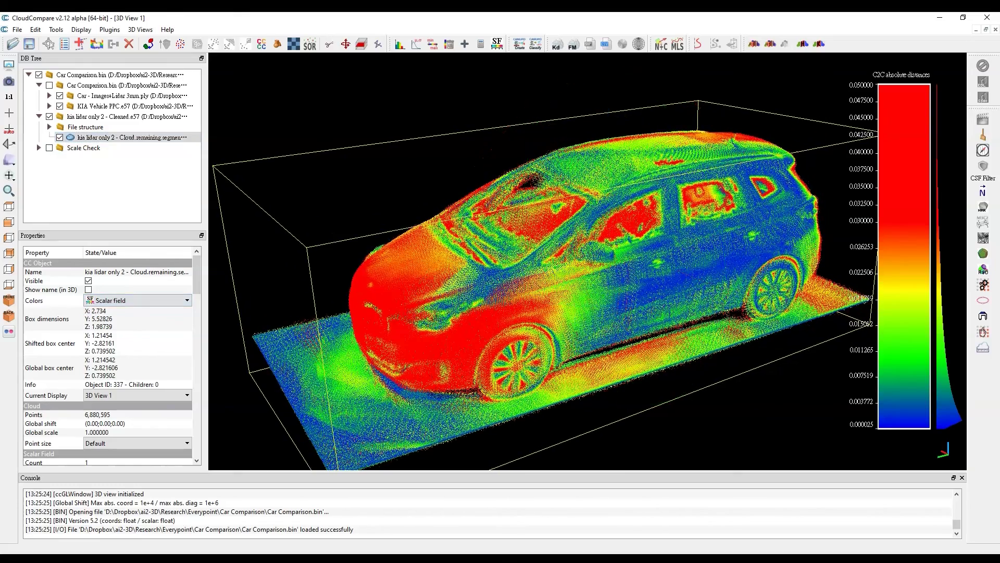
key("Escape")
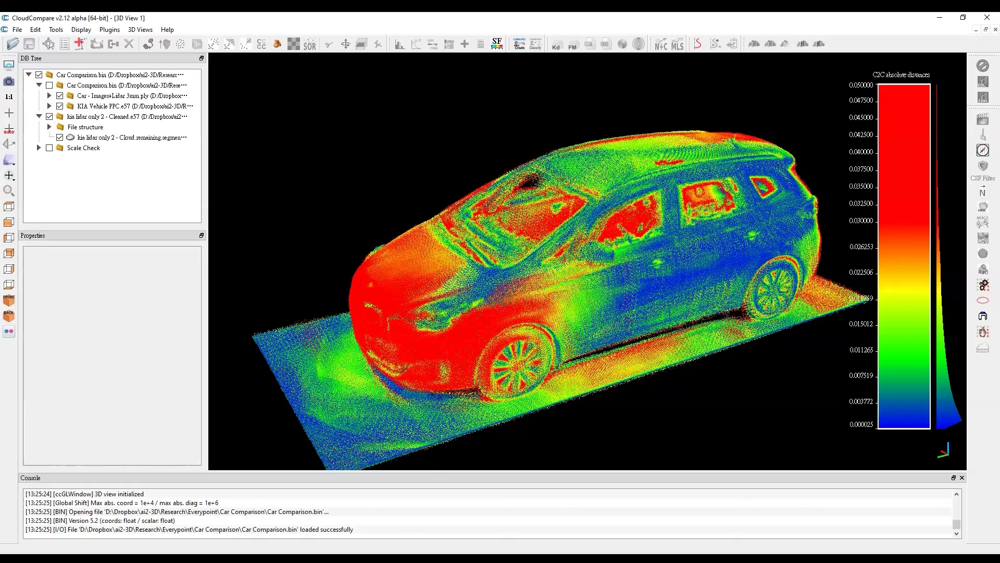
Step: Examine the C2C distance colouring on the front, sides and roof of the kia lidar only 2 car
mouse_move(588, 261)
left_mouse_down()
mouse_move(625, 266)
mouse_move(601, 266)
left_mouse_up()
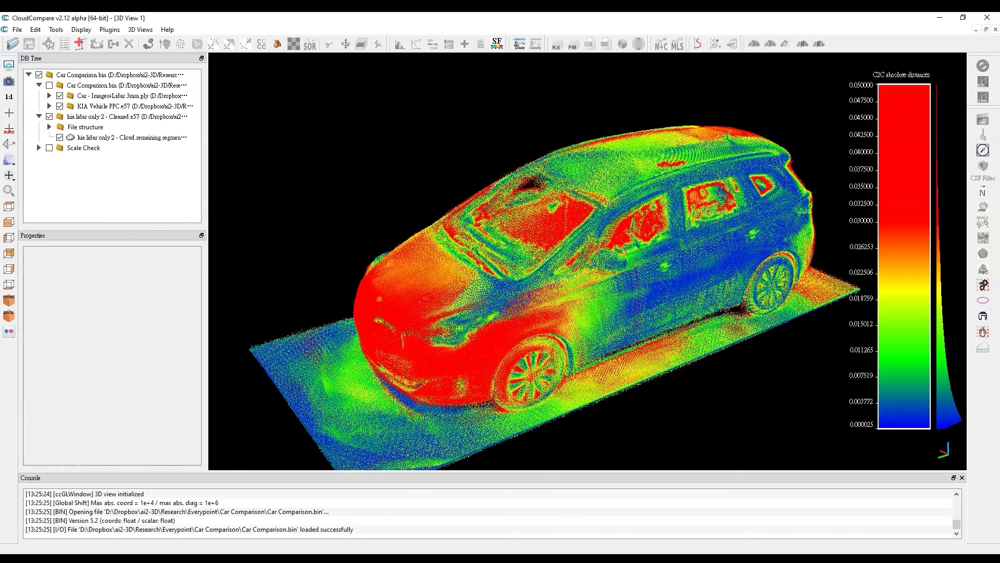
left_click_drag(588, 260, 672, 266)
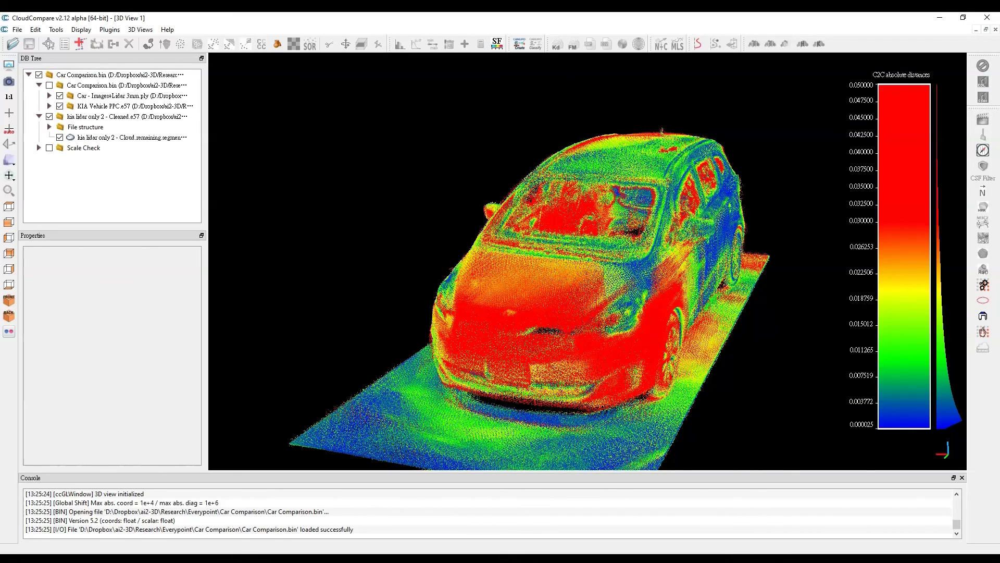
left_click_drag(588, 260, 235, 239)
left_click_drag(364, 255, 366, 250)
left_click_drag(573, 250, 500, 281)
right_click_drag(500, 281, 682, 282)
left_click_drag(682, 281, 724, 284)
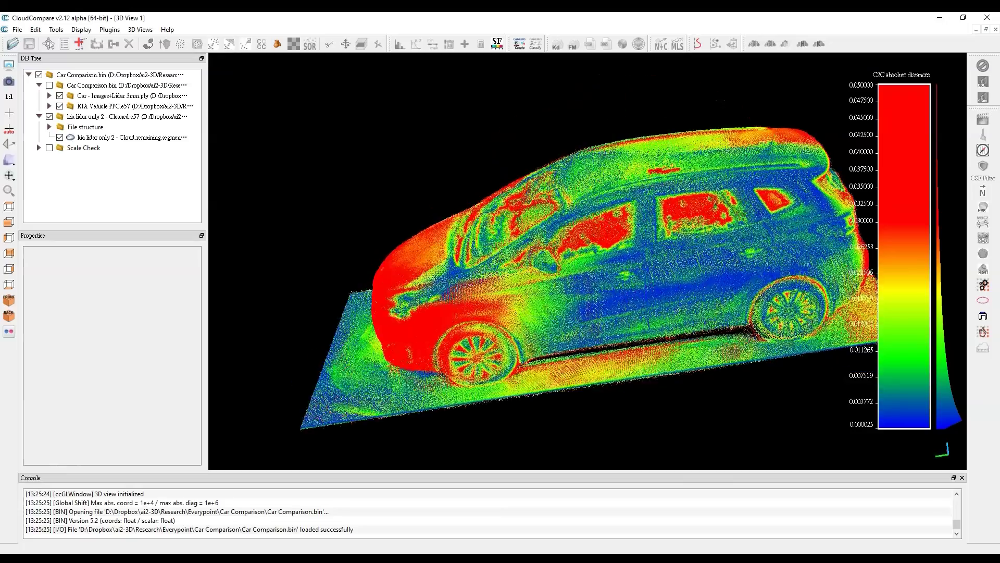
right_click_drag(724, 284, 688, 292)
left_click_drag(688, 292, 812, 313)
left_click_drag(625, 313, 484, 260)
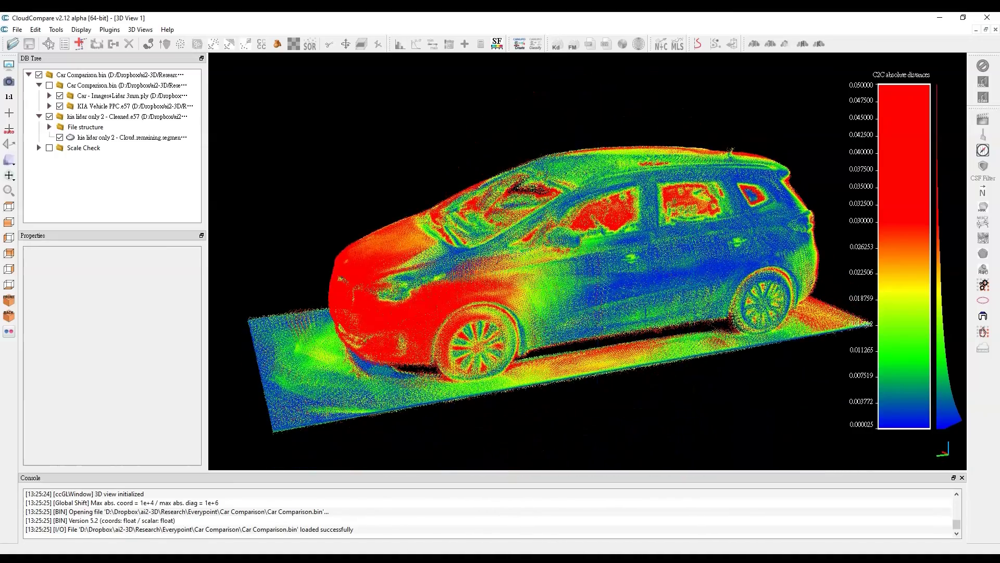
left_click_drag(495, 325, 502, 378)
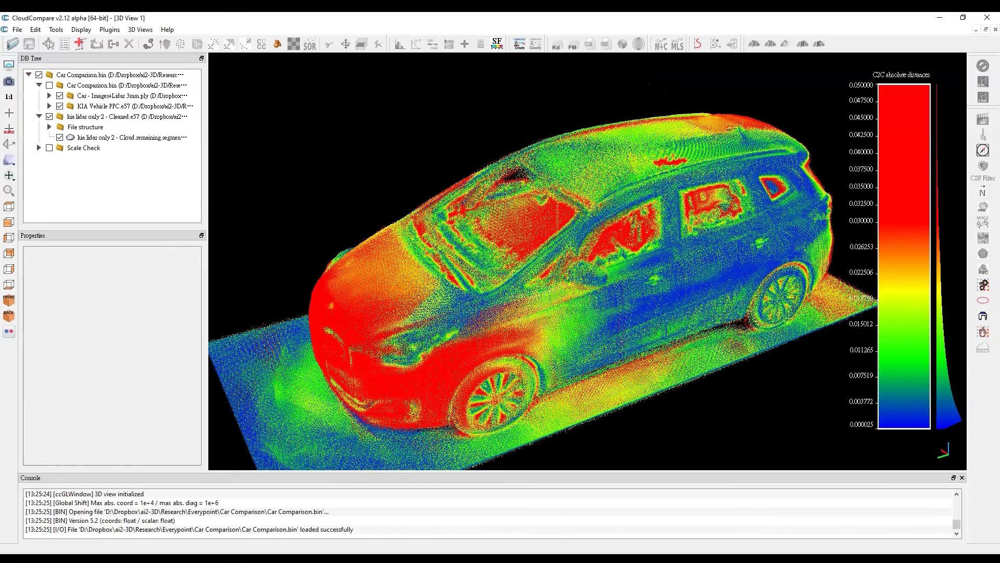
left_click_drag(503, 339, 507, 321)
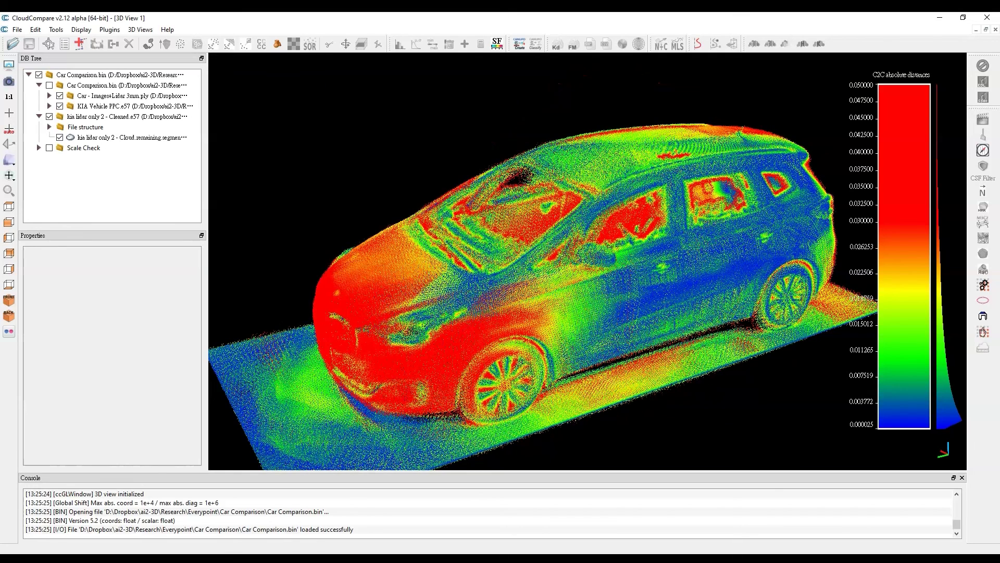
Step: Read the kia lidar only 2 histogram of C2C absolute distances at about 0.01, 0.03 and 0.05, and close it
left_click(130, 137)
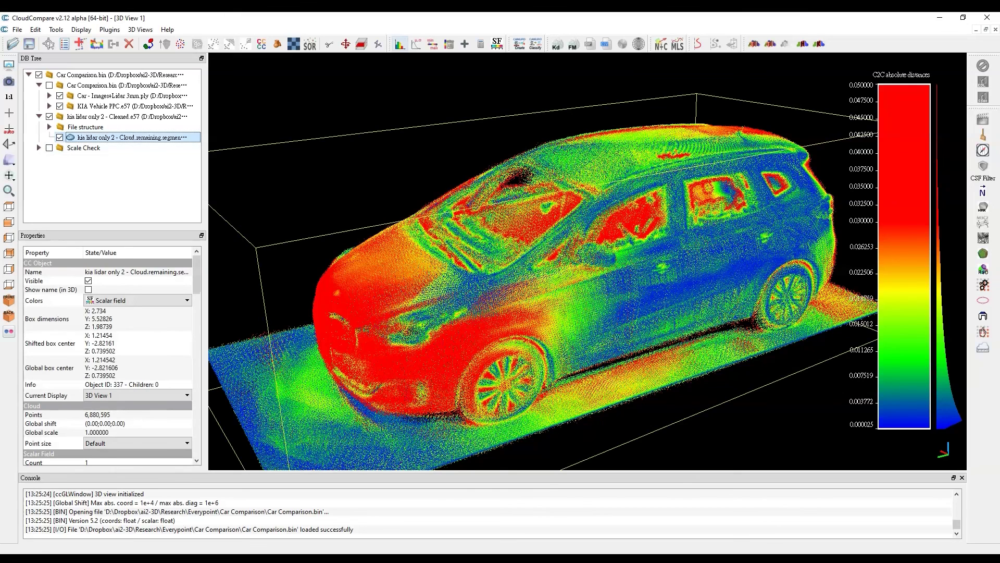
left_click(400, 44)
left_click_drag(469, 124, 560, 96)
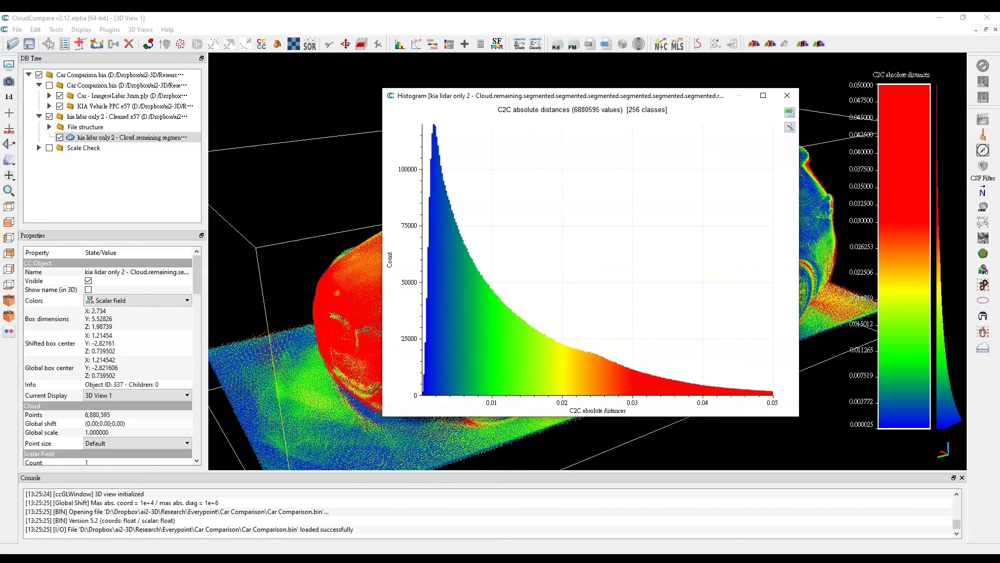
left_click_drag(430, 261, 492, 261)
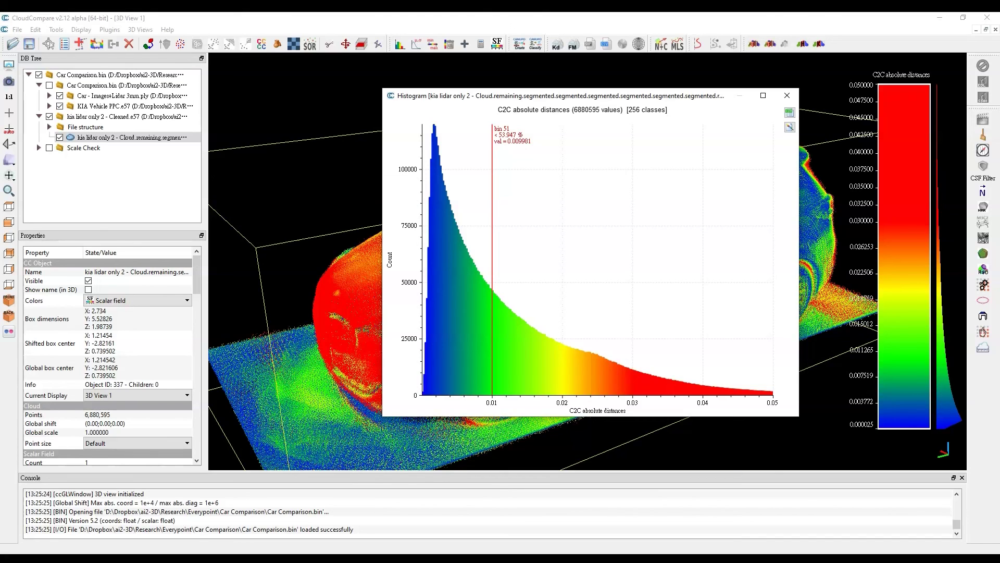
left_click_drag(492, 260, 631, 260)
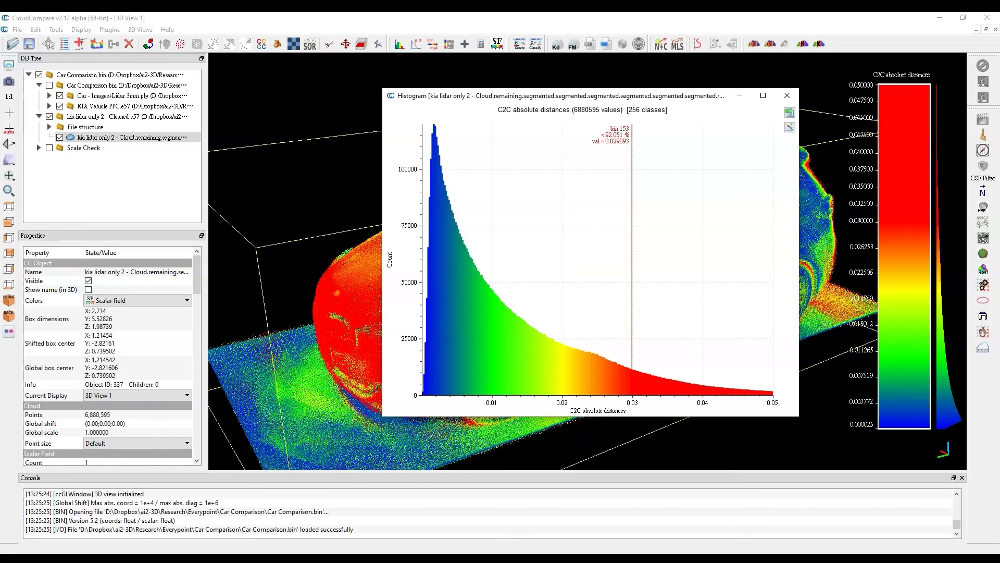
left_click_drag(632, 261, 772, 260)
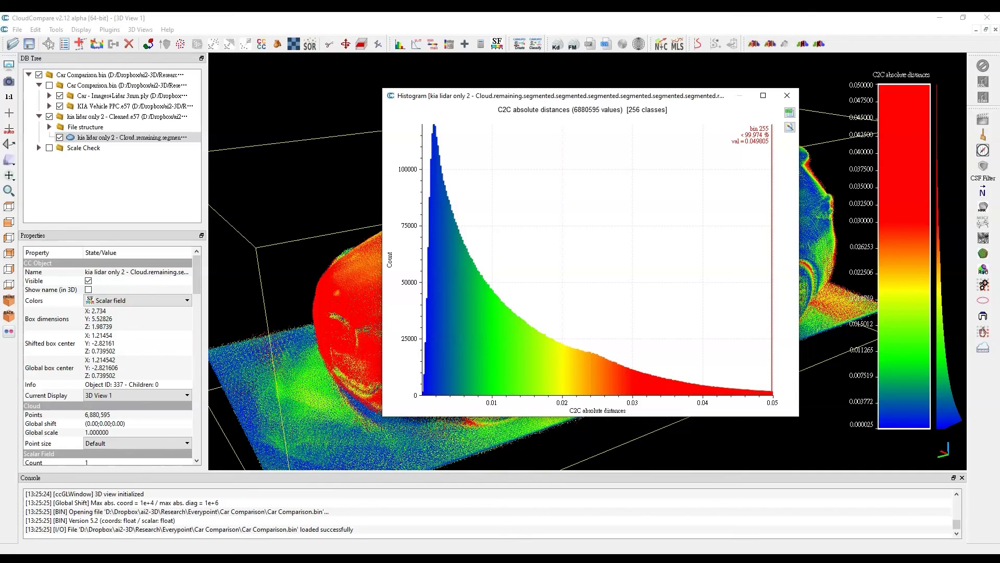
left_click_drag(772, 261, 491, 260)
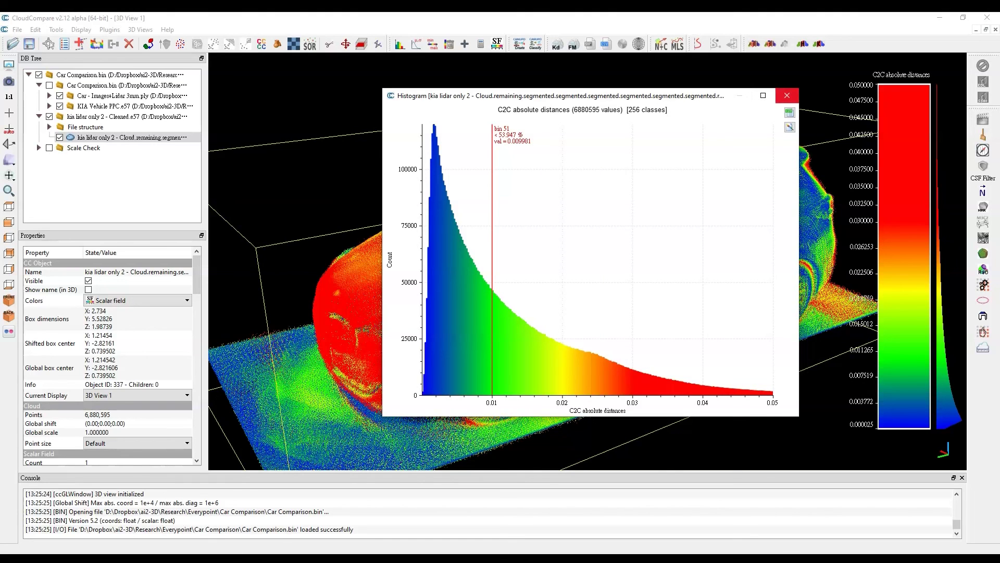
left_click(786, 95)
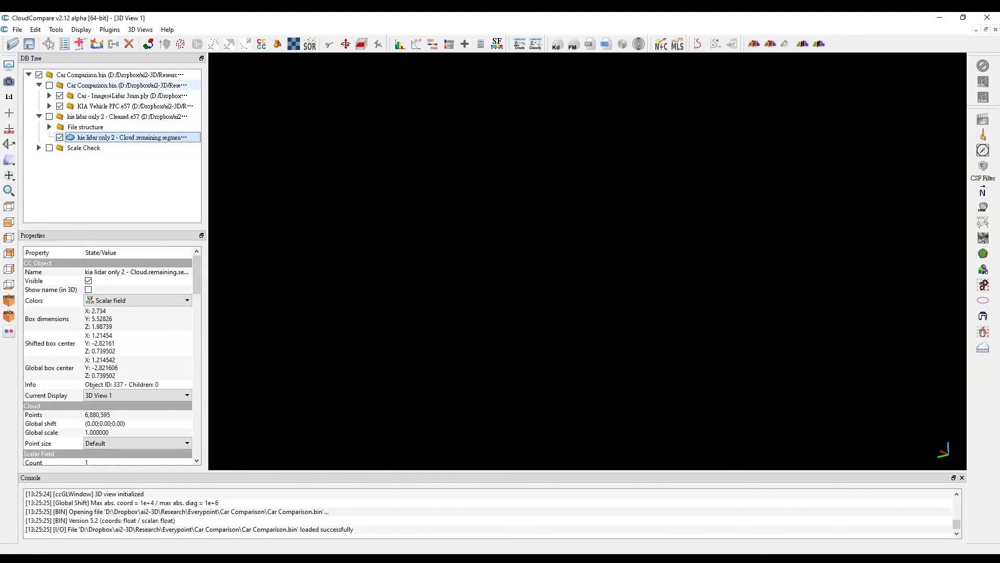
Step: Show only the Car - Images+Lidar 3mm cloud and colour it by its scalar field
left_click(49, 85)
left_click(59, 106)
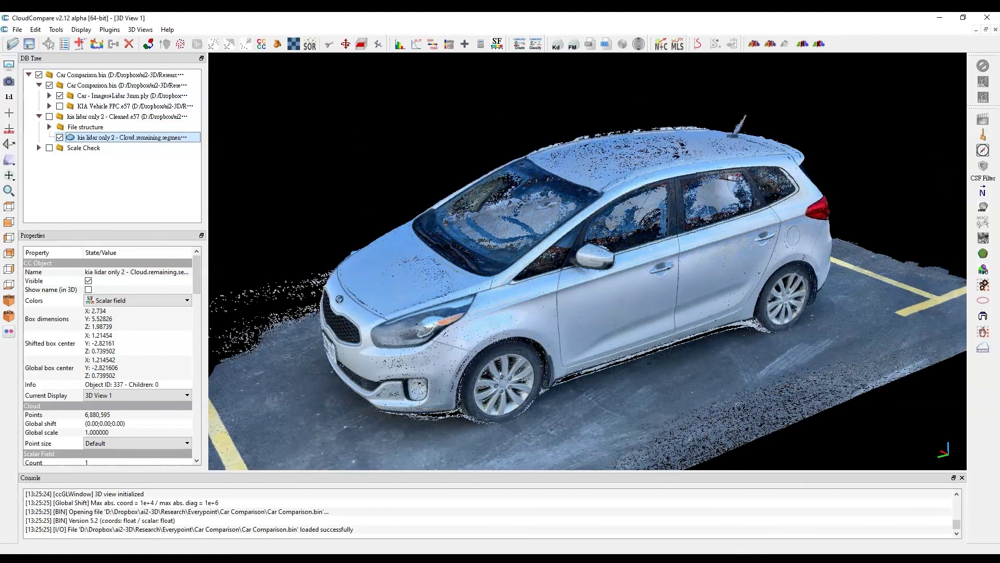
left_click(132, 96)
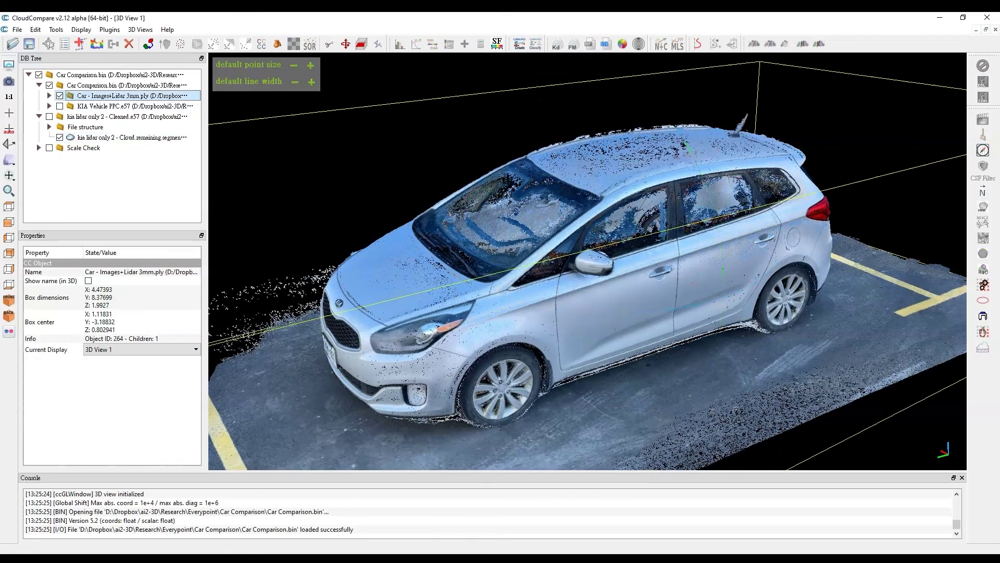
left_click(49, 95)
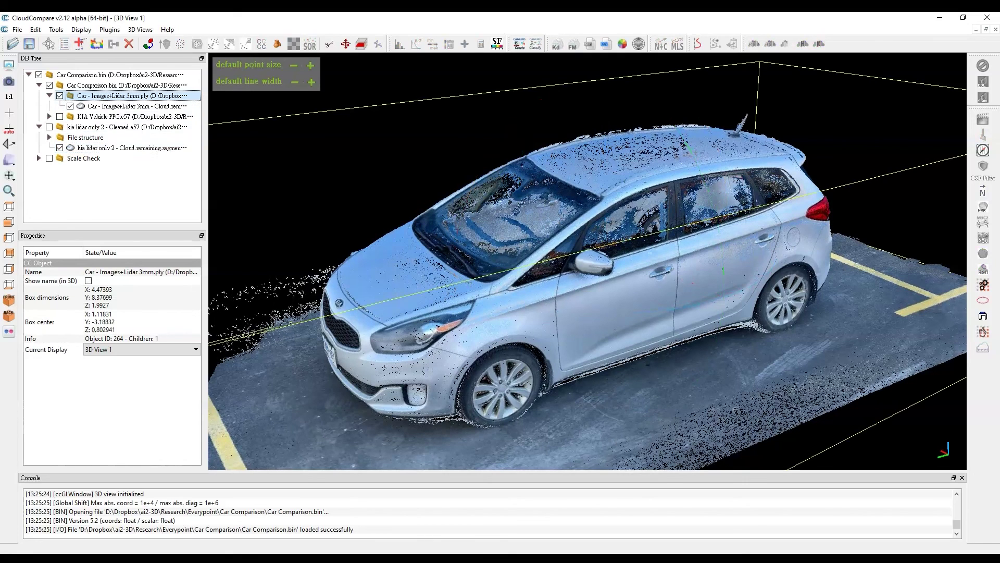
left_click(132, 117)
left_click(130, 105)
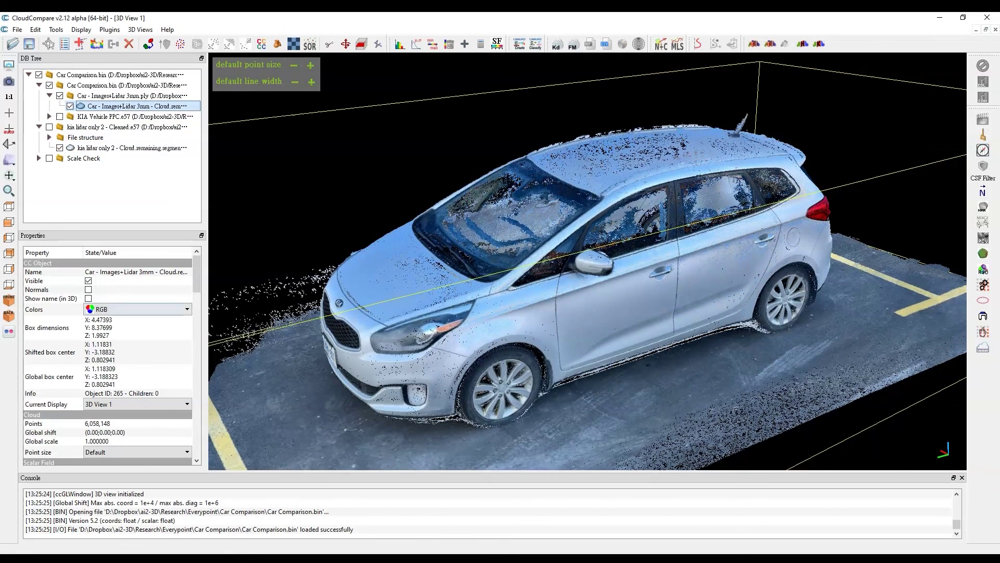
left_click(137, 309)
left_click(112, 336)
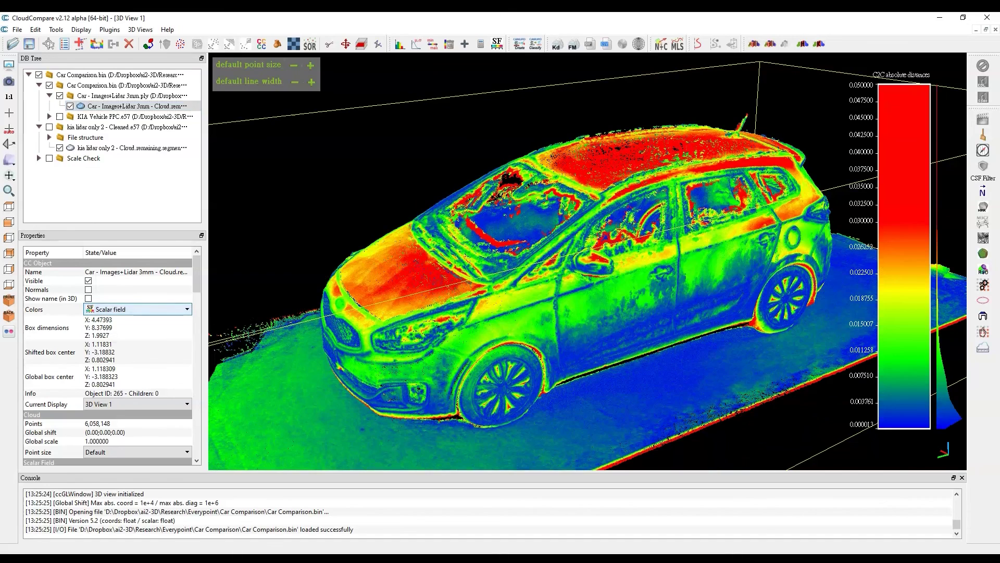
Step: Examine the C2C distance colouring on the hood, roof, windows and both sides of the Car - Images+Lidar 3mm cloud
left_click_drag(588, 261, 604, 261)
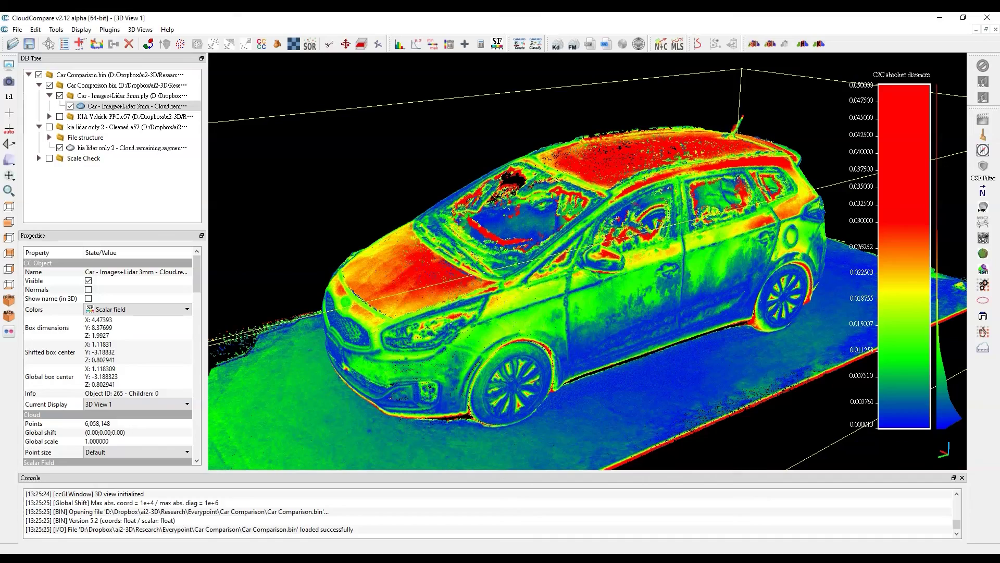
right_click_drag(604, 261, 632, 244)
left_click_drag(633, 243, 646, 201)
left_click_drag(573, 260, 495, 338)
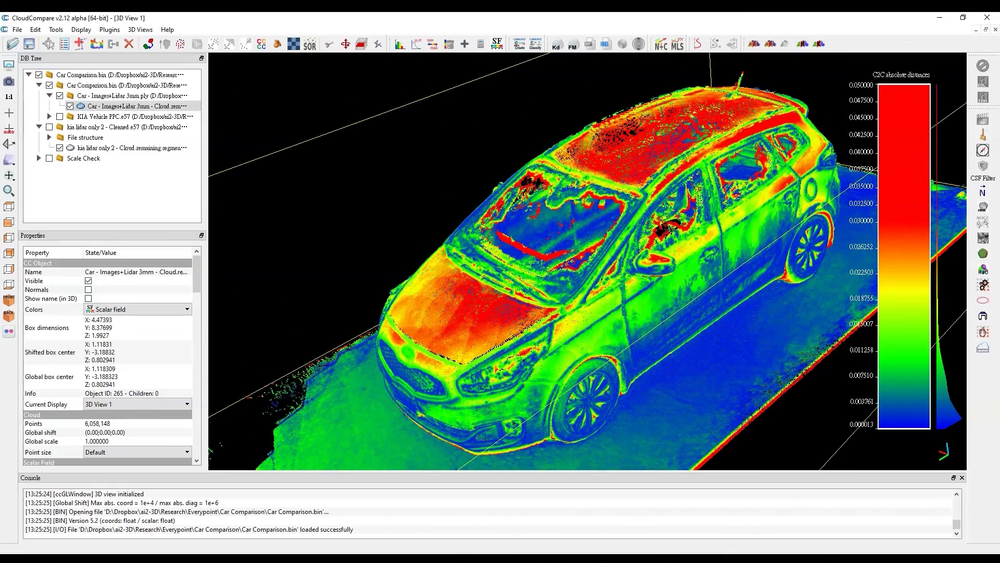
left_click_drag(495, 338, 682, 258)
left_click_drag(489, 271, 468, 273)
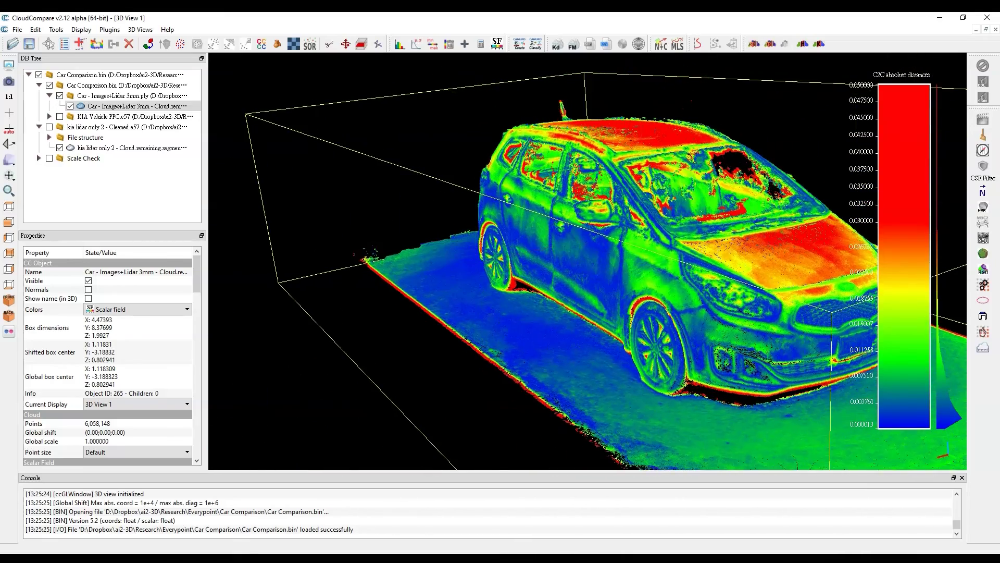
left_click_drag(740, 266, 417, 265)
left_click_drag(651, 271, 490, 271)
left_click_drag(328, 273, 325, 274)
left_click_drag(625, 271, 578, 271)
left_click_drag(469, 261, 542, 305)
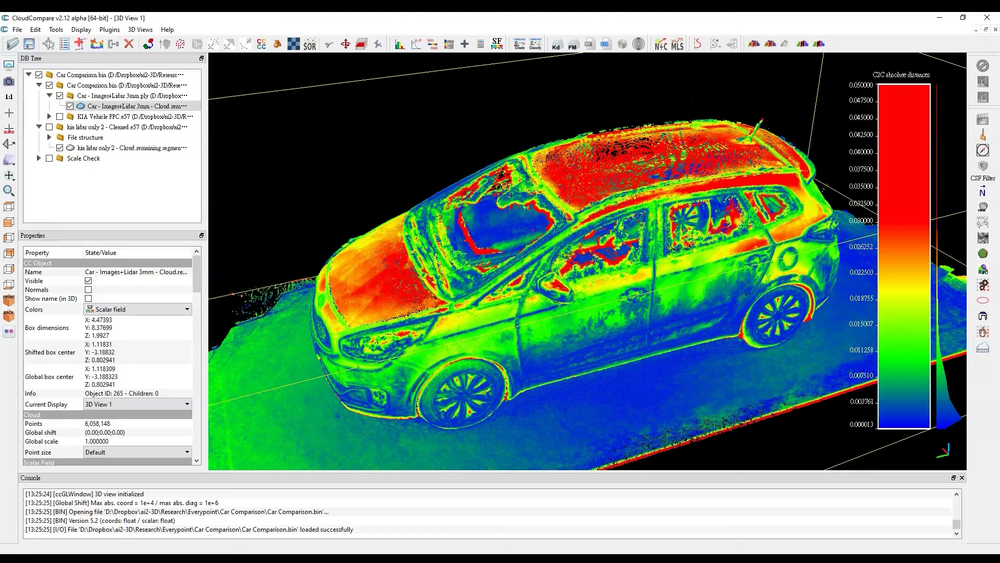
Step: Show the Car - Images+Lidar 3mm histogram of C2C absolute distances, read it at about 0.01 and 0.02, and close it
mouse_move(261, 73)
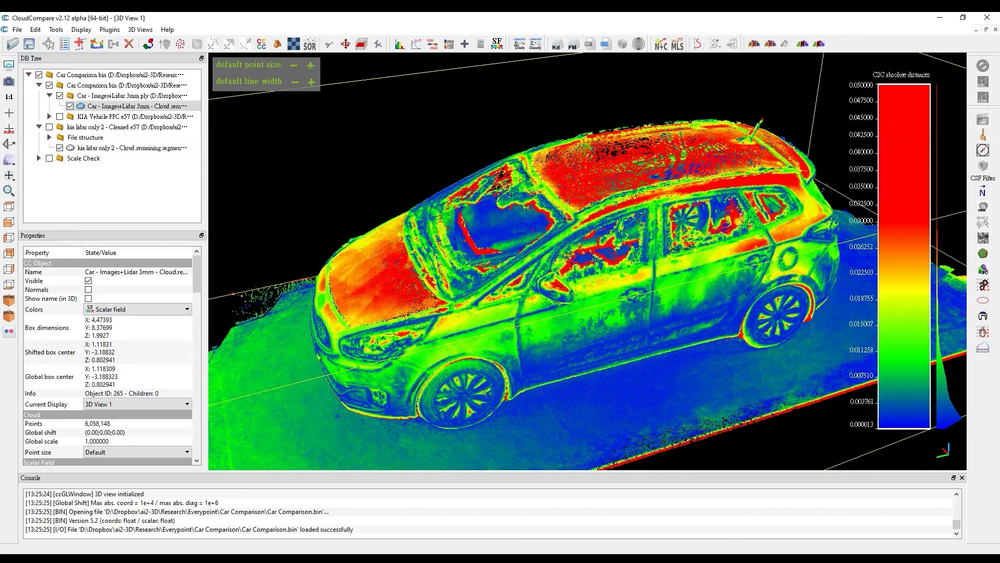
left_click(132, 106)
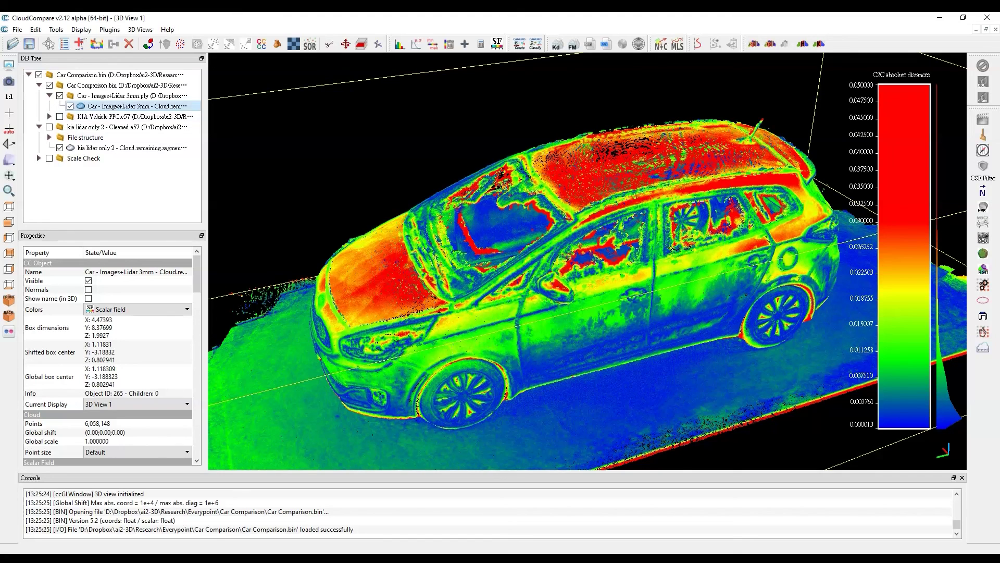
left_click(400, 43)
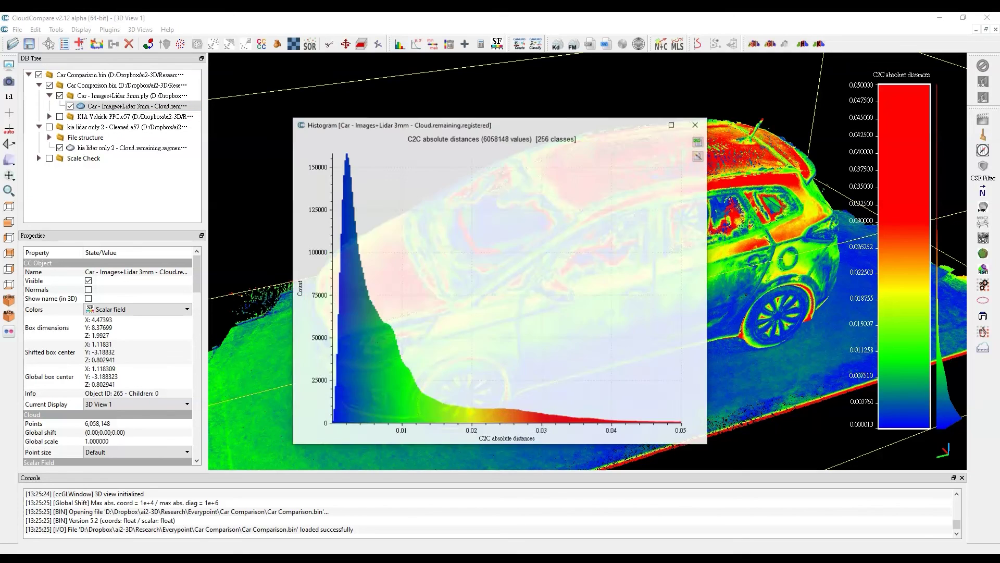
left_click_drag(500, 124, 552, 95)
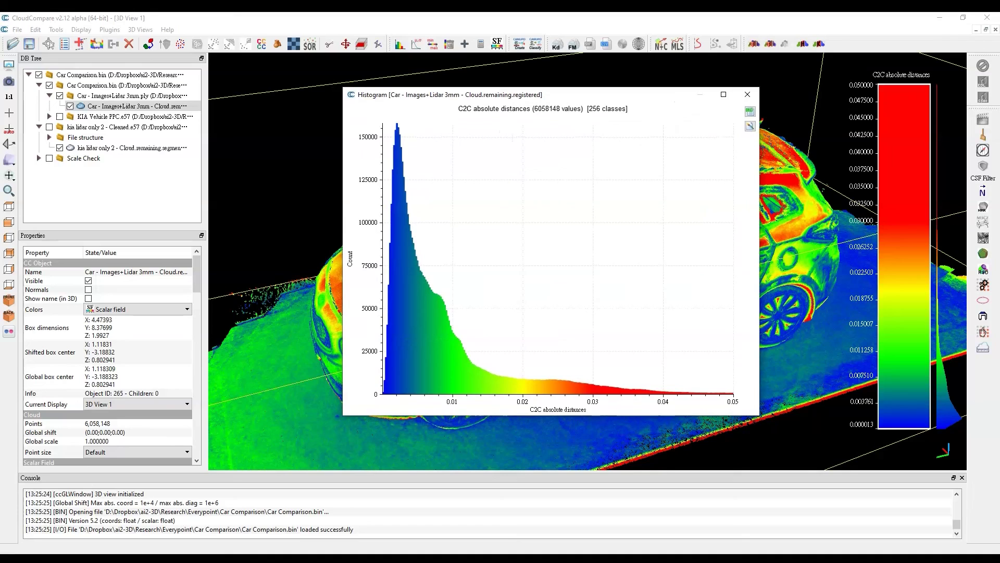
left_click_drag(397, 261, 452, 261)
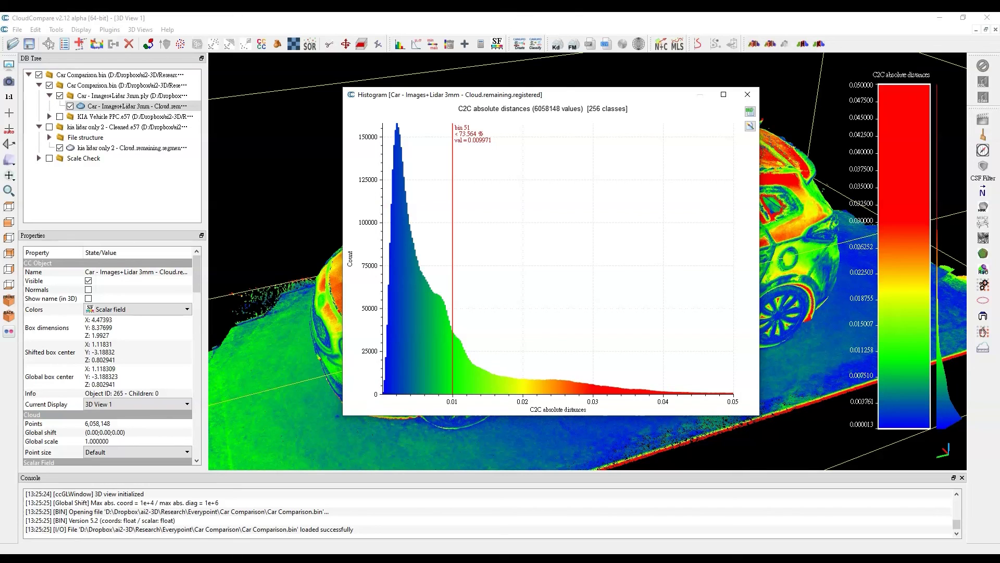
left_click_drag(452, 260, 522, 260)
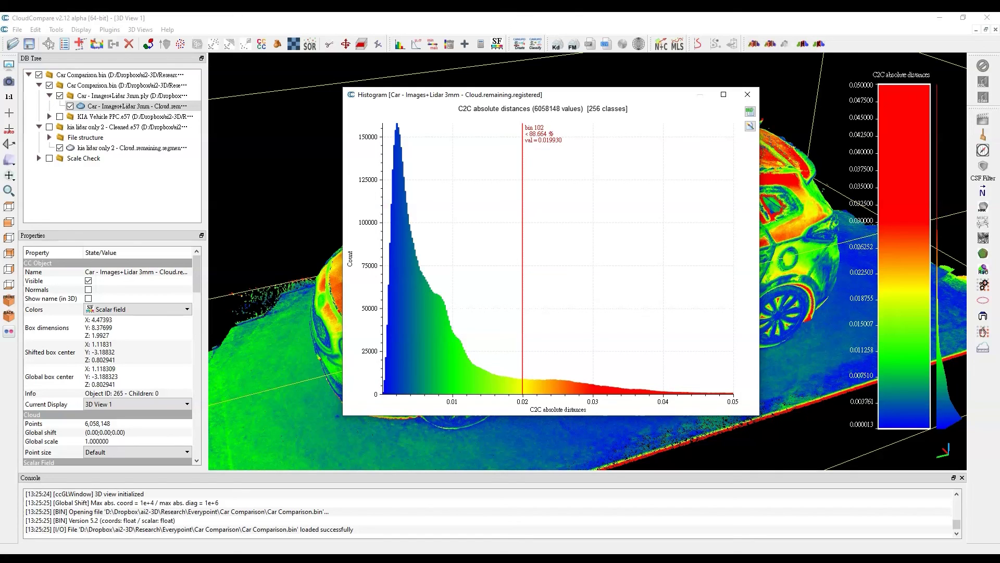
mouse_move(523, 260)
left_mouse_down()
mouse_move(593, 261)
mouse_move(532, 234)
mouse_move(595, 234)
mouse_move(522, 234)
left_mouse_up()
left_click(747, 94)
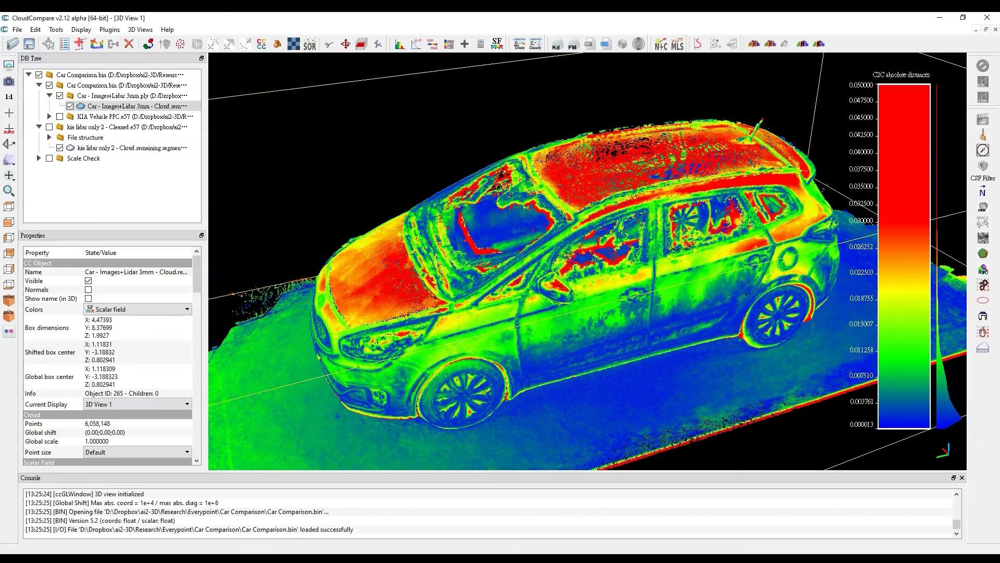
Step: Switch the Car - Images+Lidar 3mm cloud's colours to RGB and examine the car's hood, roof, windows and side
left_click_drag(521, 261, 570, 250)
scroll(587, 261, "up", 2)
scroll(568, 248, "down", 2)
scroll(553, 249, "down", 1)
scroll(571, 250, "up", 1)
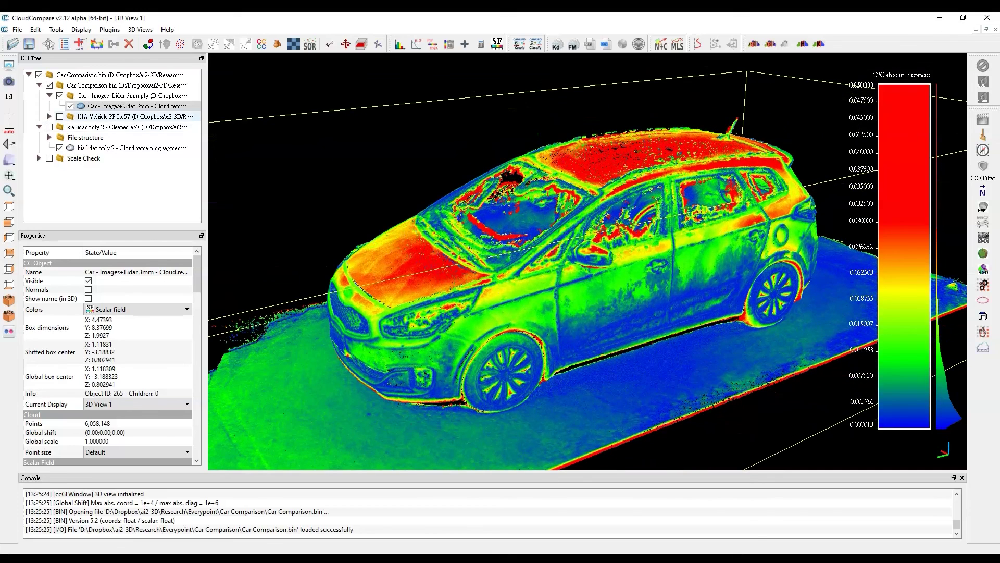
left_click(138, 308)
left_click(104, 324)
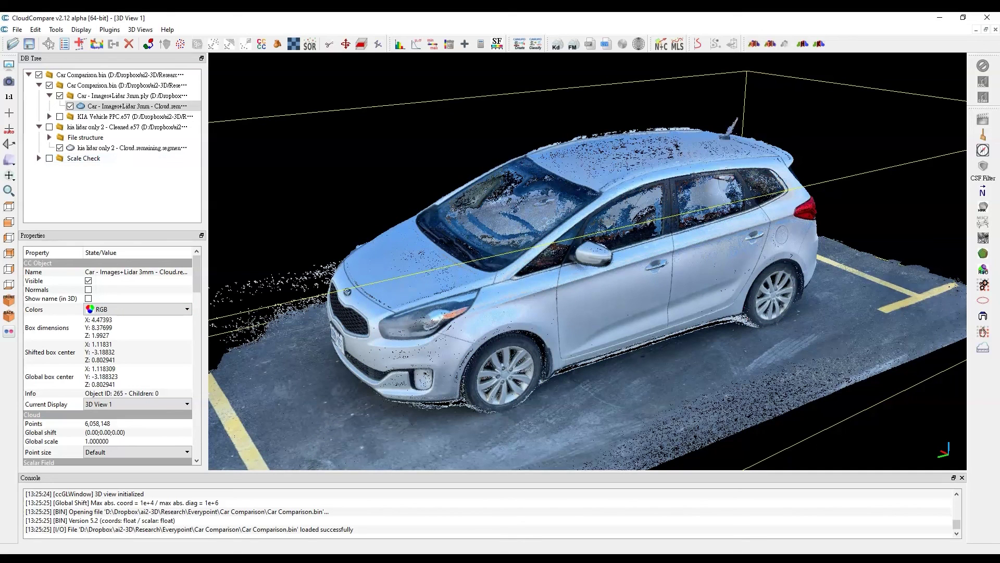
left_click_drag(588, 261, 578, 297)
scroll(587, 261, "up", 3)
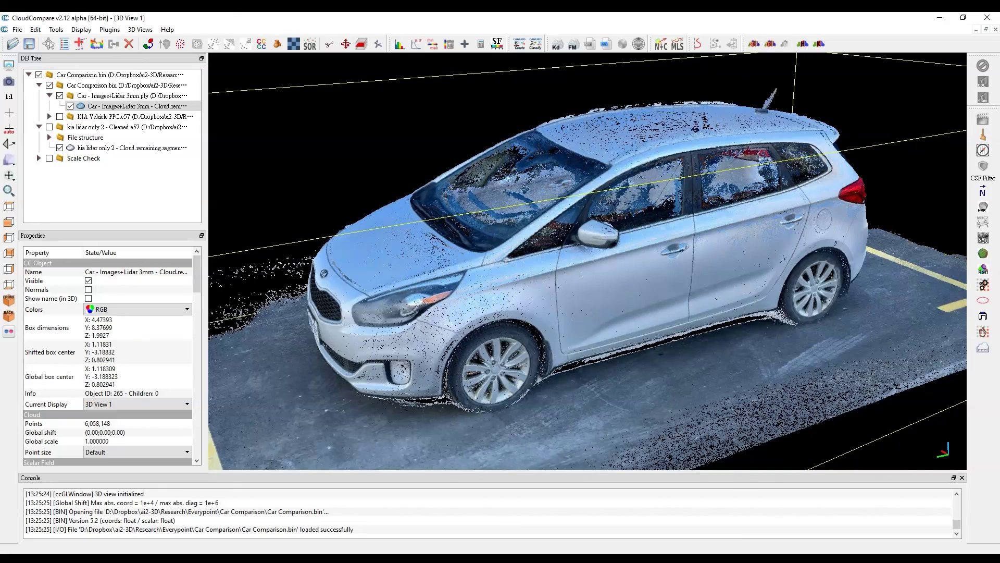
scroll(587, 260, "down", 3)
left_click_drag(521, 261, 740, 261)
left_click_drag(677, 260, 490, 261)
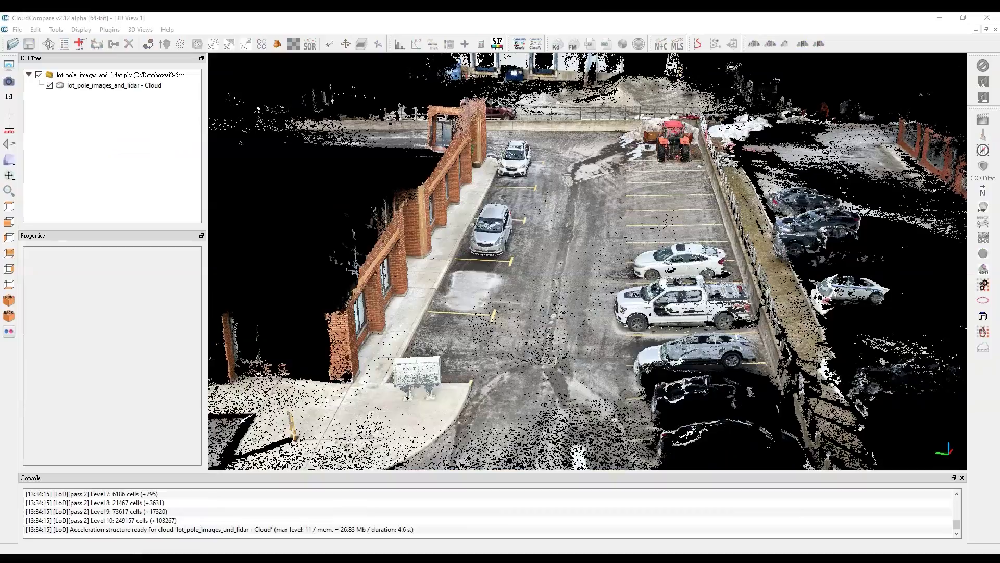
Step: Examine the lot_pole_images_and_lidar cloud from both ends of the parking lot, including the parked cars, tractor, brick facade and retaining wall
left_click_drag(587, 261, 565, 260)
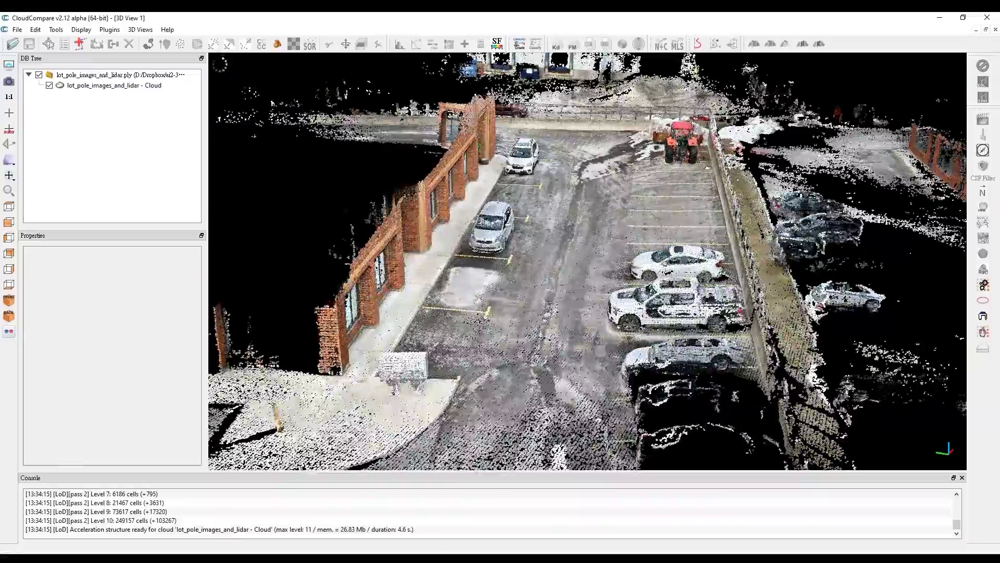
scroll(588, 260, "up", 3)
scroll(588, 260, "up", 2, "ctrl")
scroll(588, 261, "up", 2)
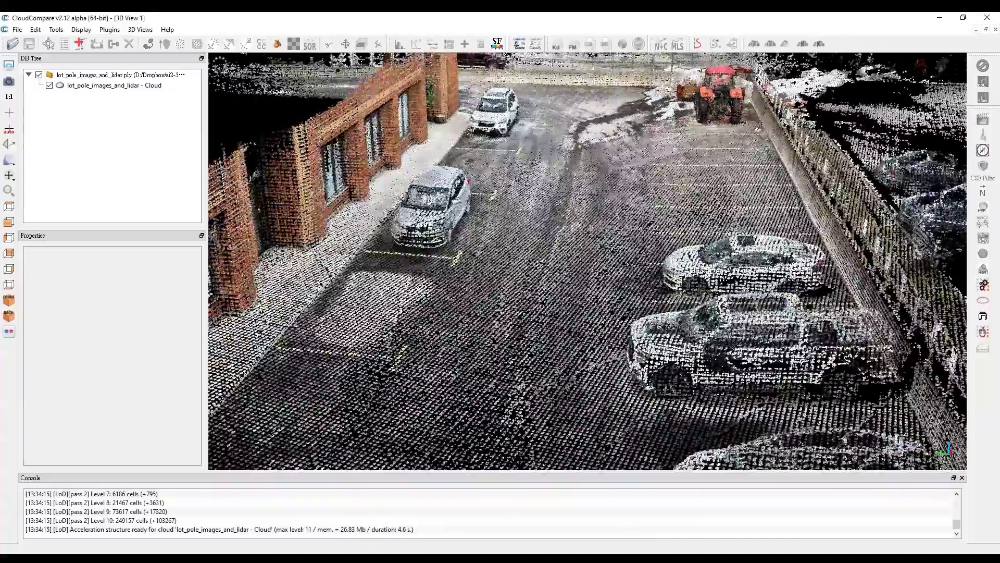
right_click_drag(587, 261, 588, 319)
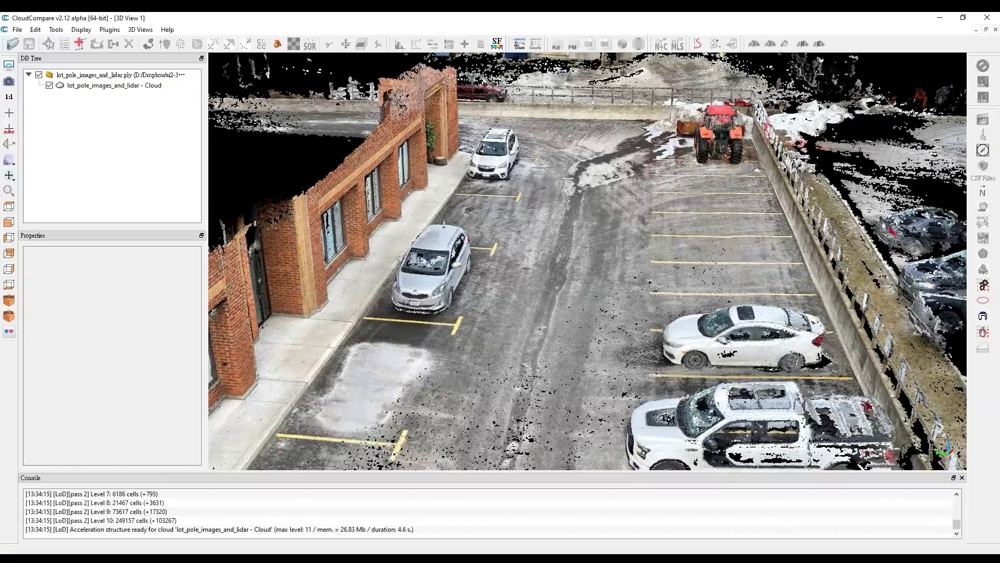
scroll(587, 261, "down", 1)
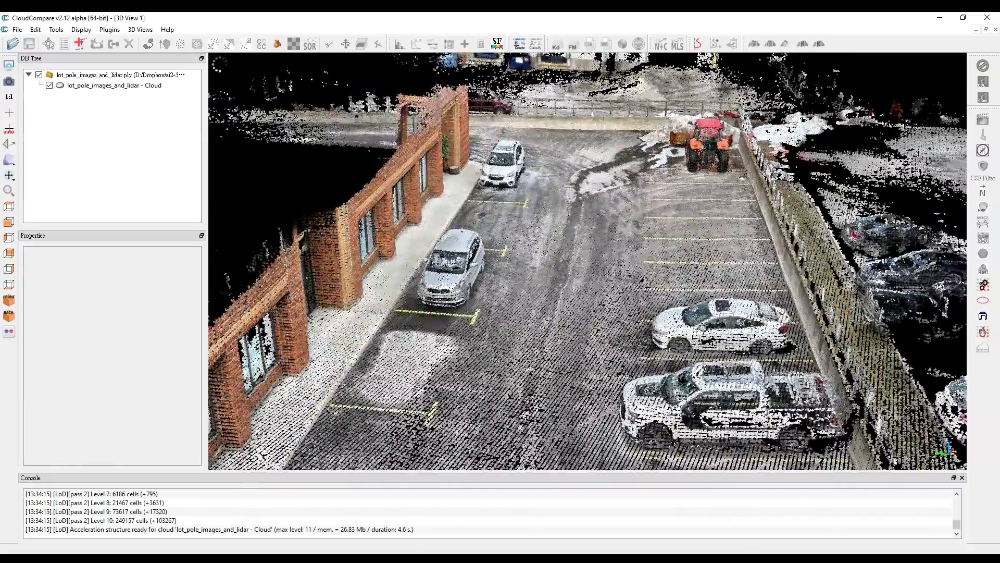
scroll(587, 261, "down", 1)
left_click_drag(588, 261, 271, 261)
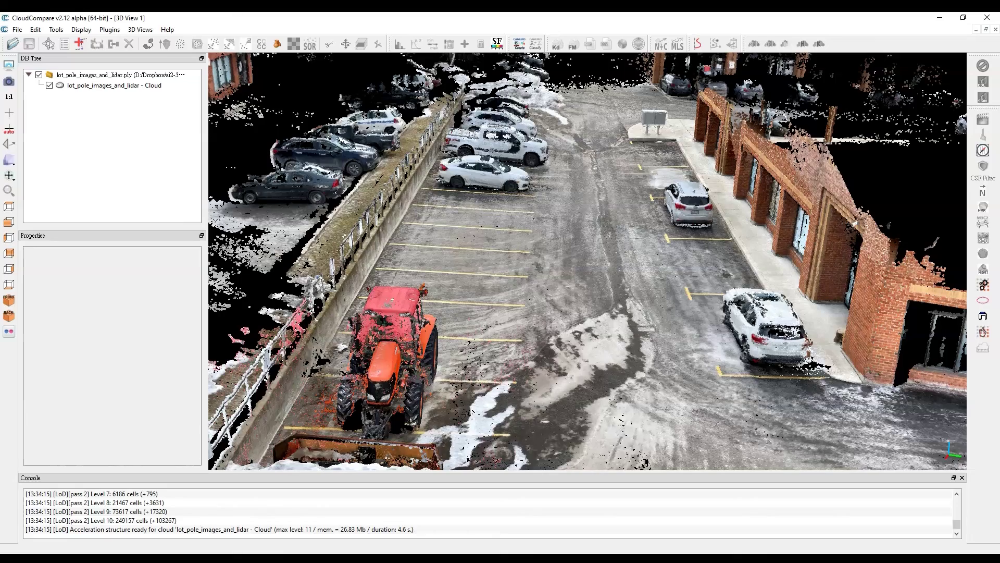
right_click_drag(587, 261, 609, 299)
left_click_drag(587, 281, 588, 304)
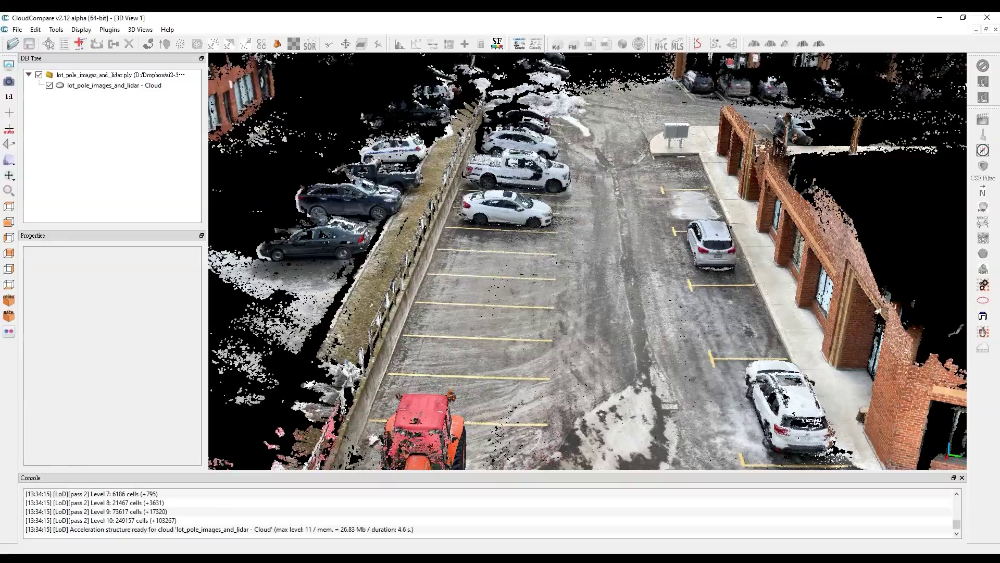
left_click_drag(587, 261, 364, 247)
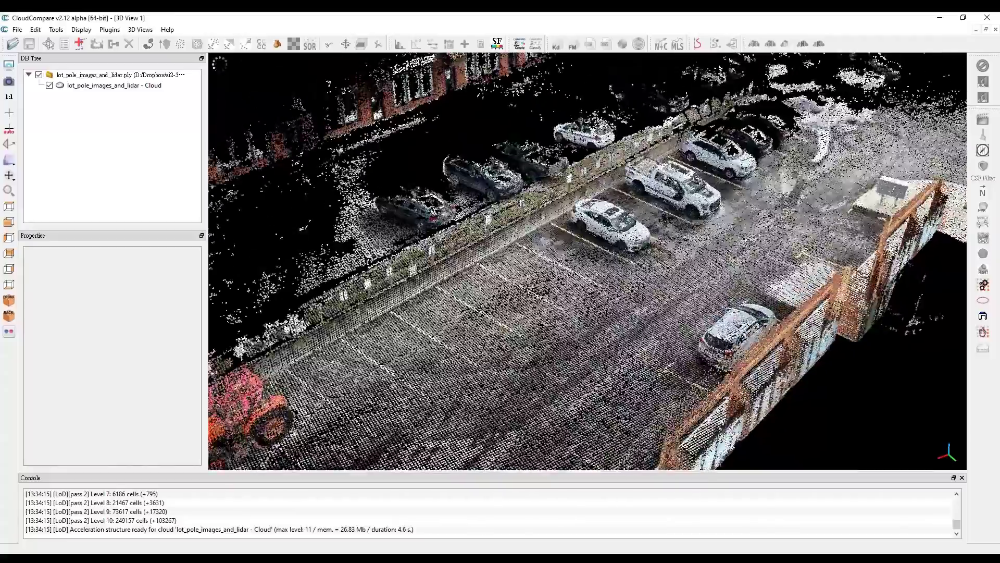